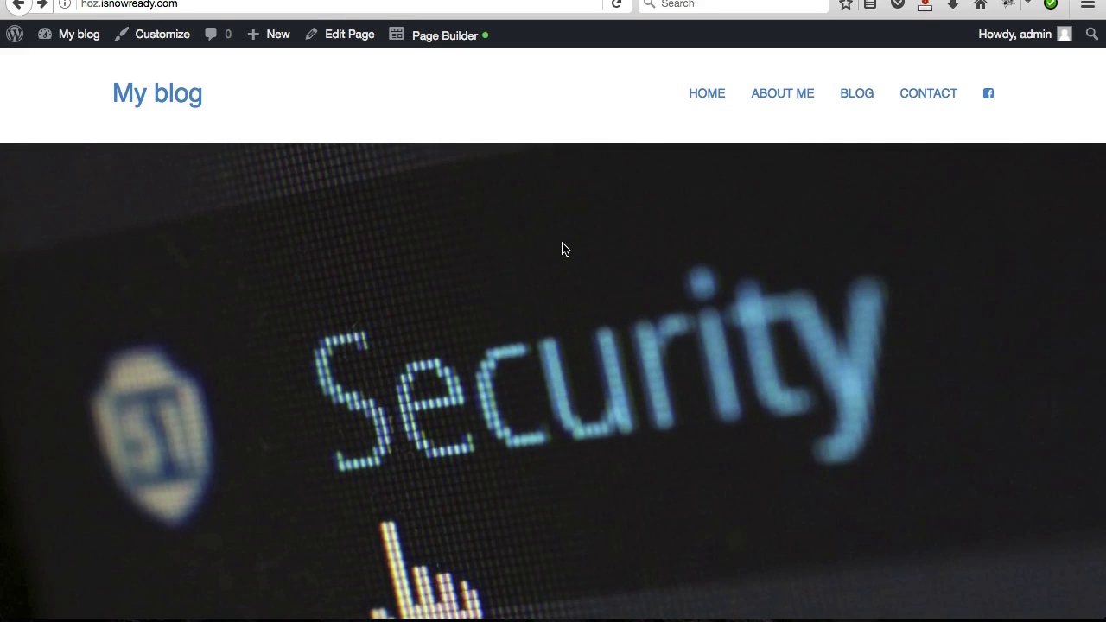
scroll(634, 321, "down", 15)
scroll(634, 320, "up", 15)
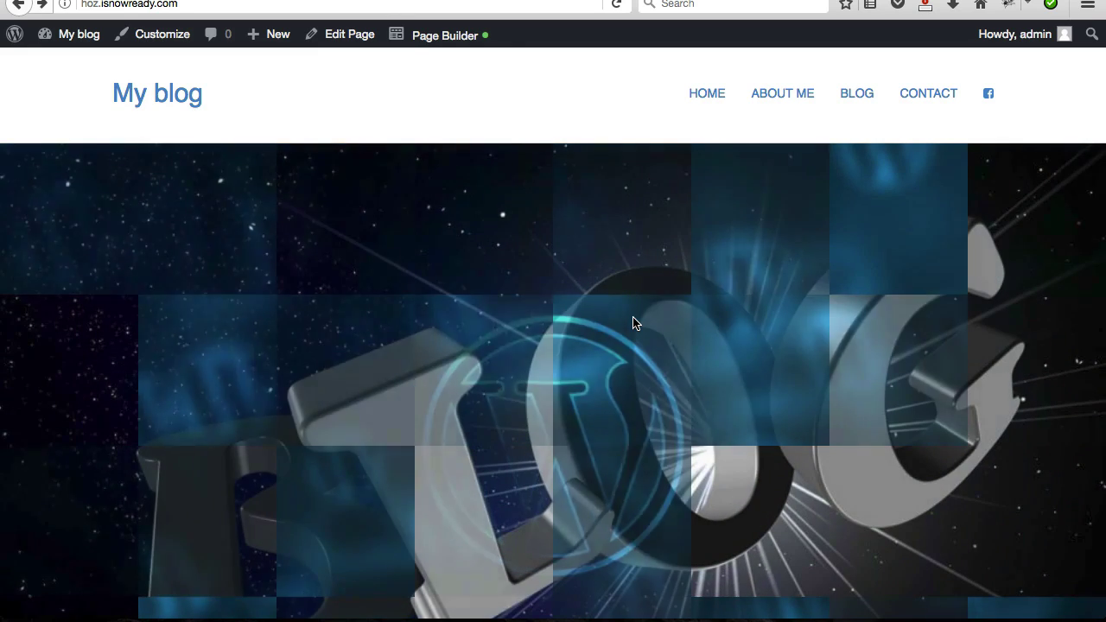
scroll(568, 249, "down", 1)
scroll(567, 249, "up", 1)
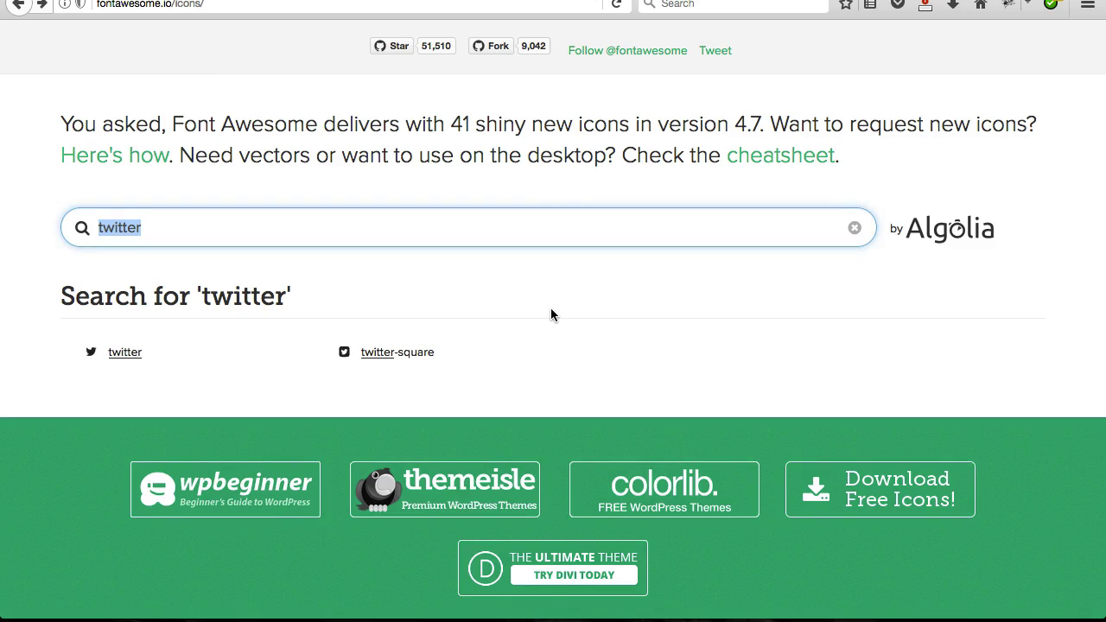
Go from the Font Awesome icons page to the site's home page at fontawesome.io.
scroll(551, 308, "up", 8)
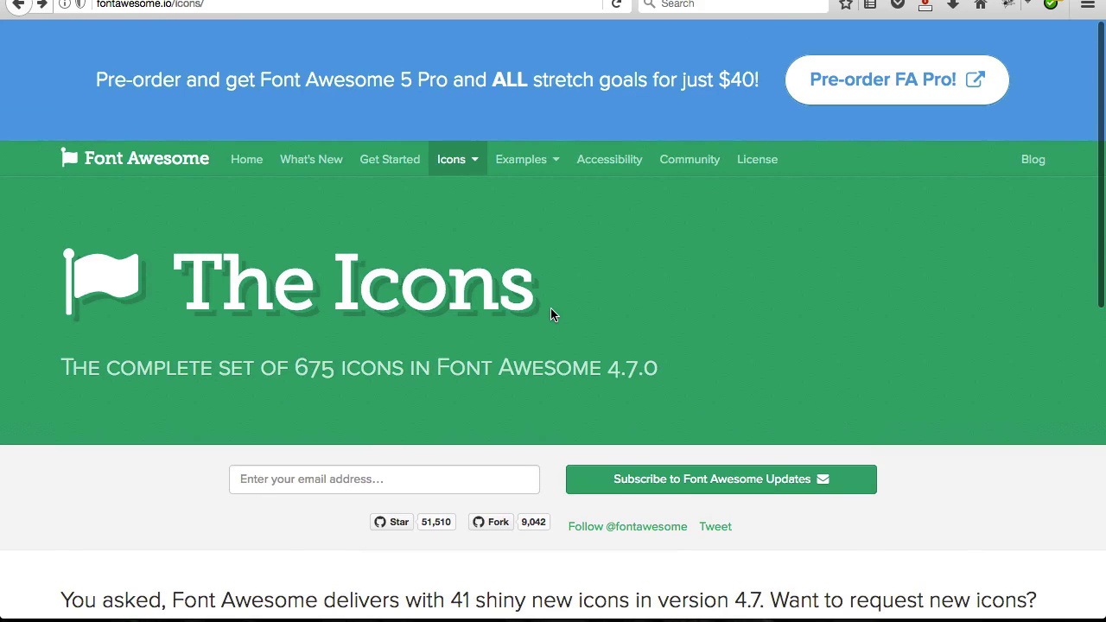
left_click(221, 4)
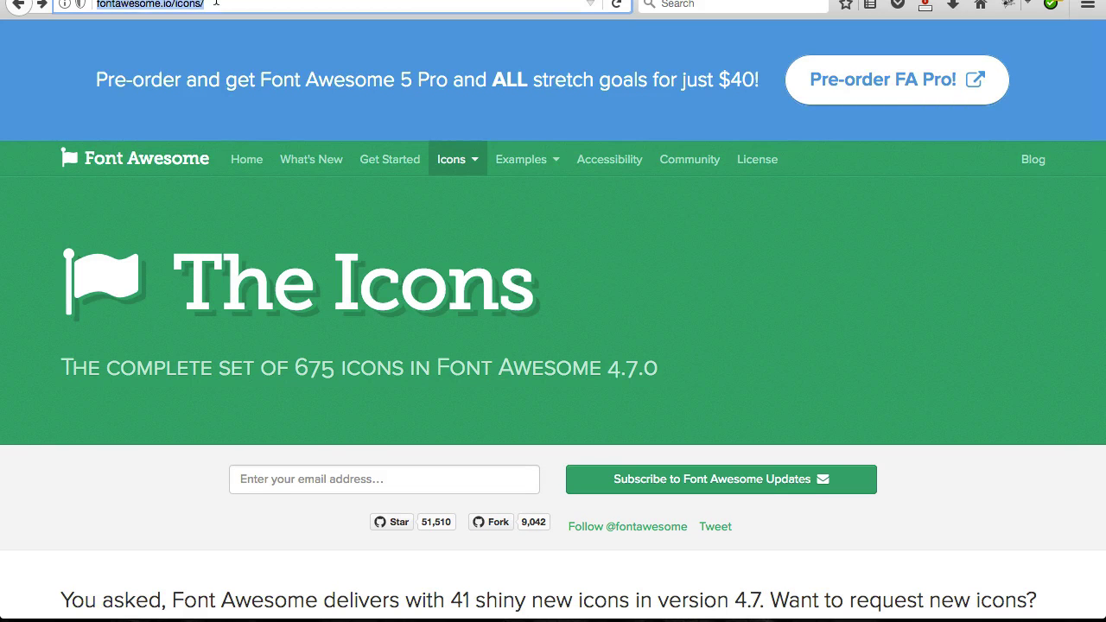
left_click(213, 4)
left_click_drag(176, 5, 332, 5)
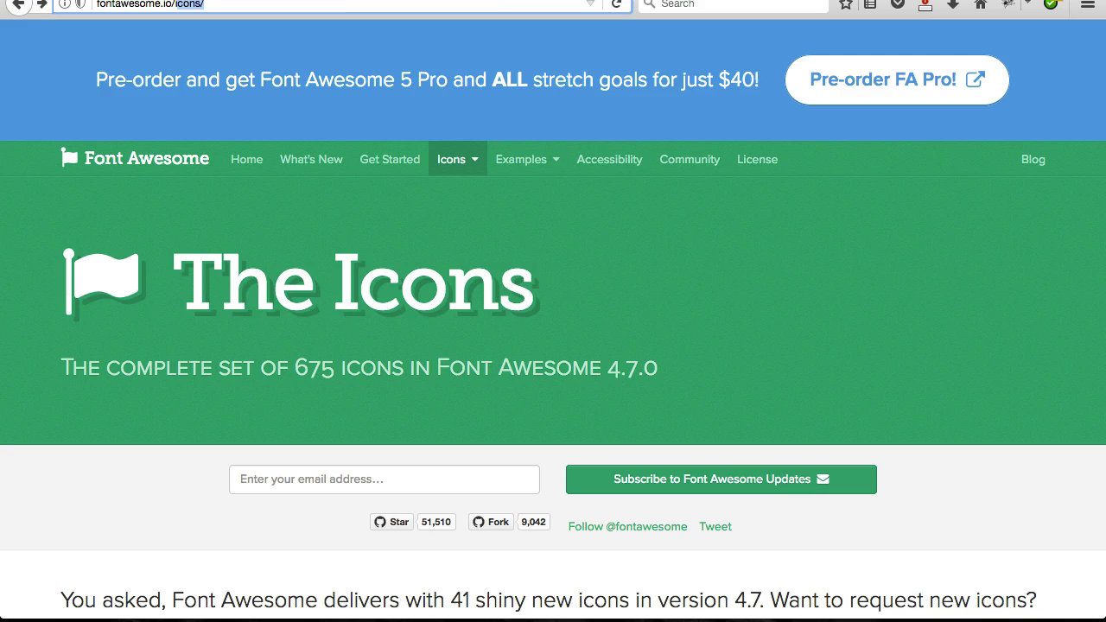
key("BackSpace")
key("Return")
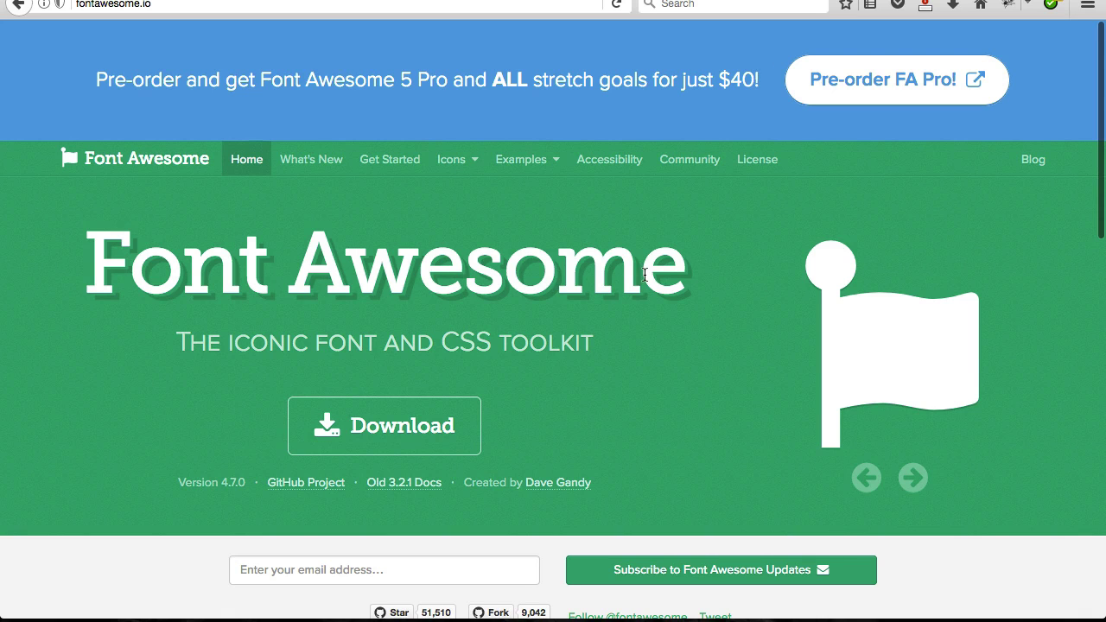
scroll(644, 279, "down", 4)
scroll(644, 279, "up", 4)
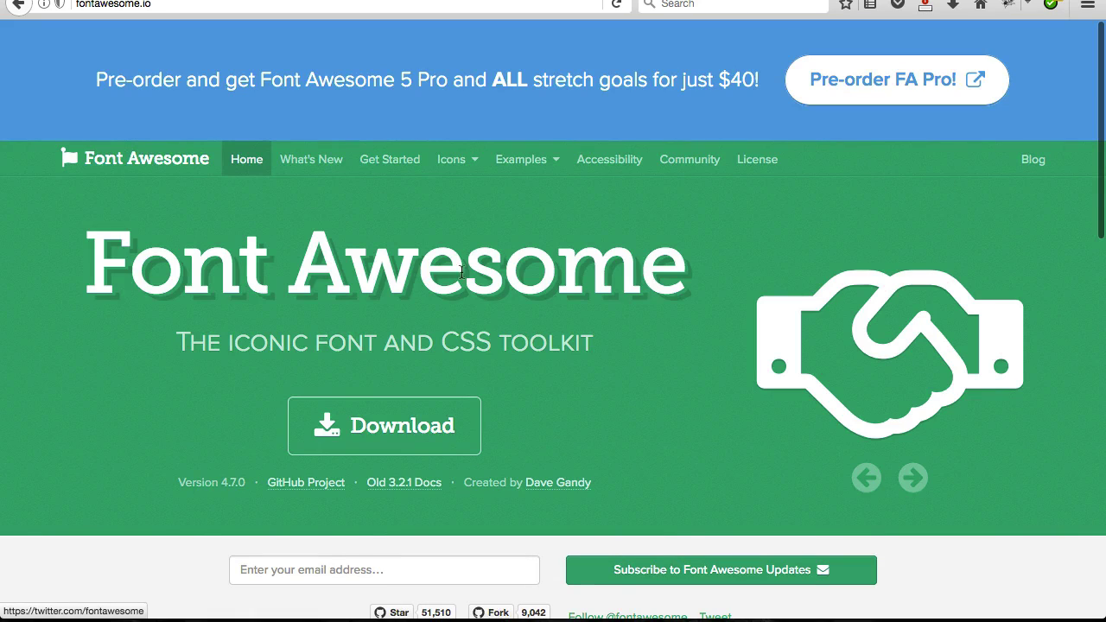
Open the Font Awesome icon list and search it for "faceb".
left_click(453, 162)
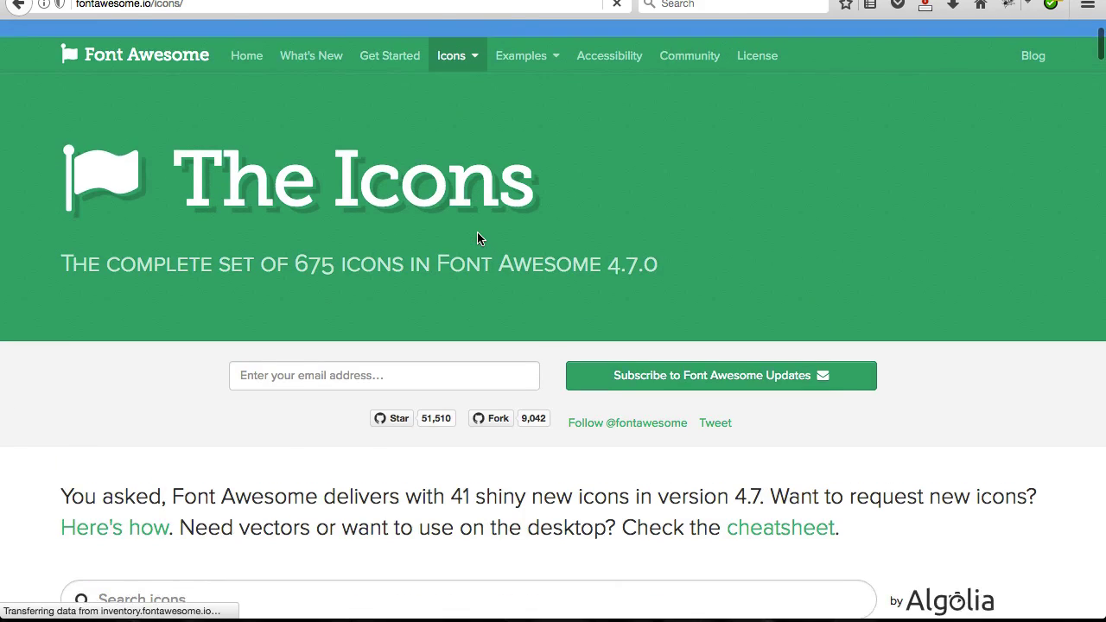
scroll(477, 233, "down", 4)
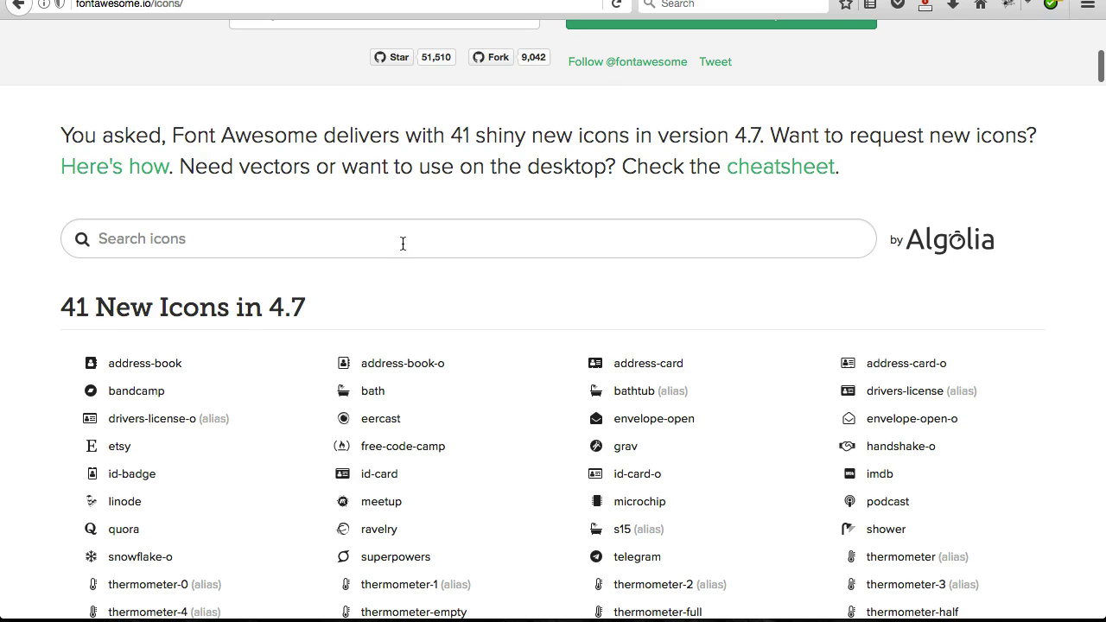
left_click(272, 239)
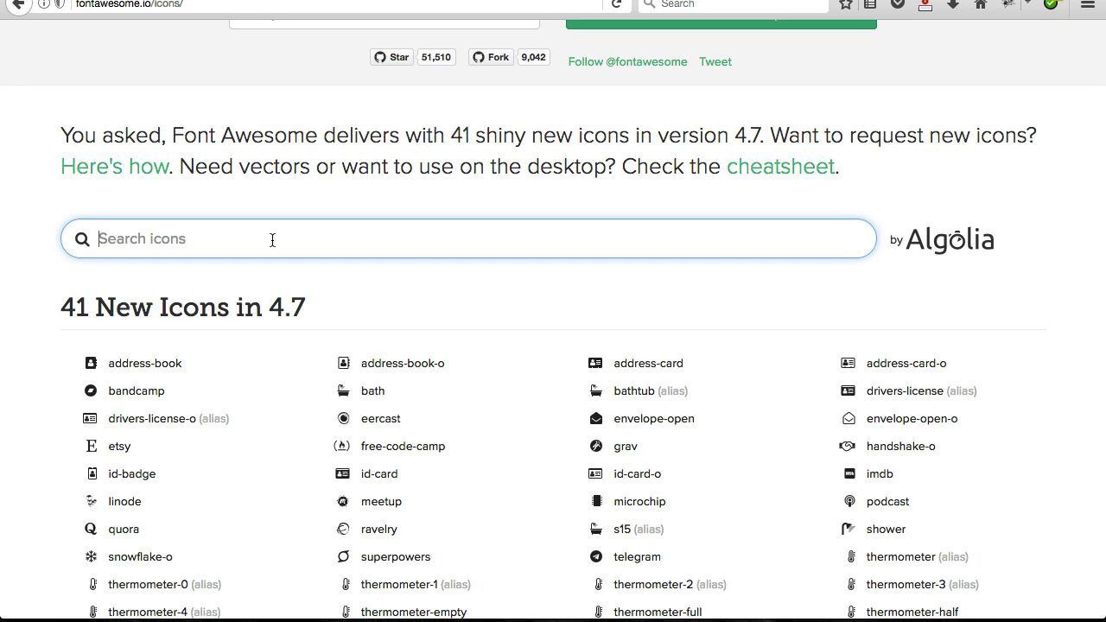
type("faceb")
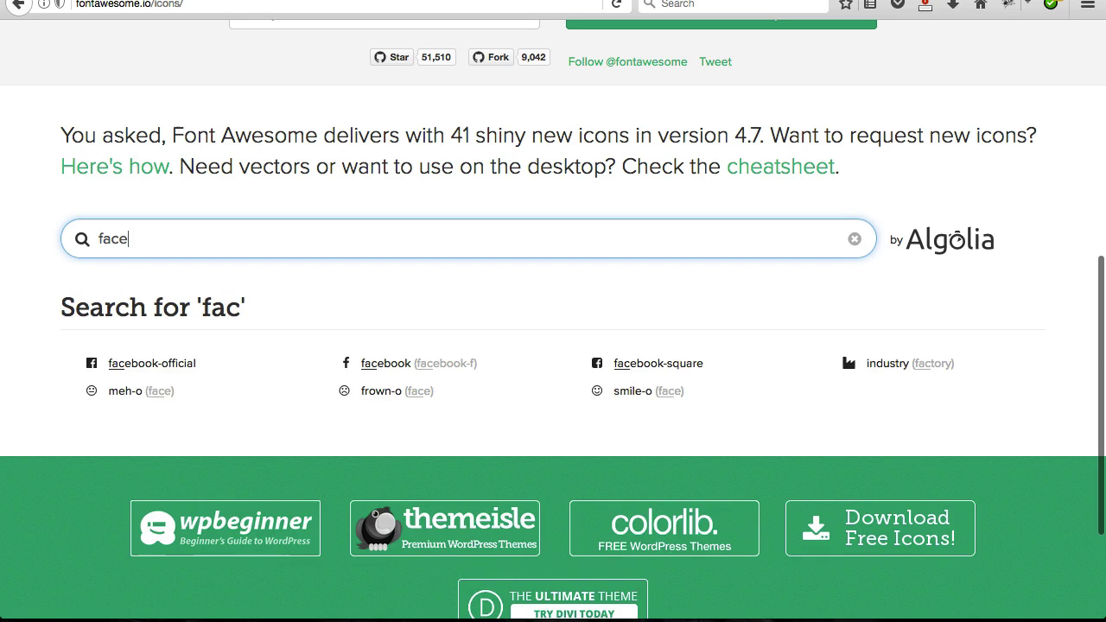
Open the facebook-square icon's page and copy its complete <i> tag code.
left_click(675, 369)
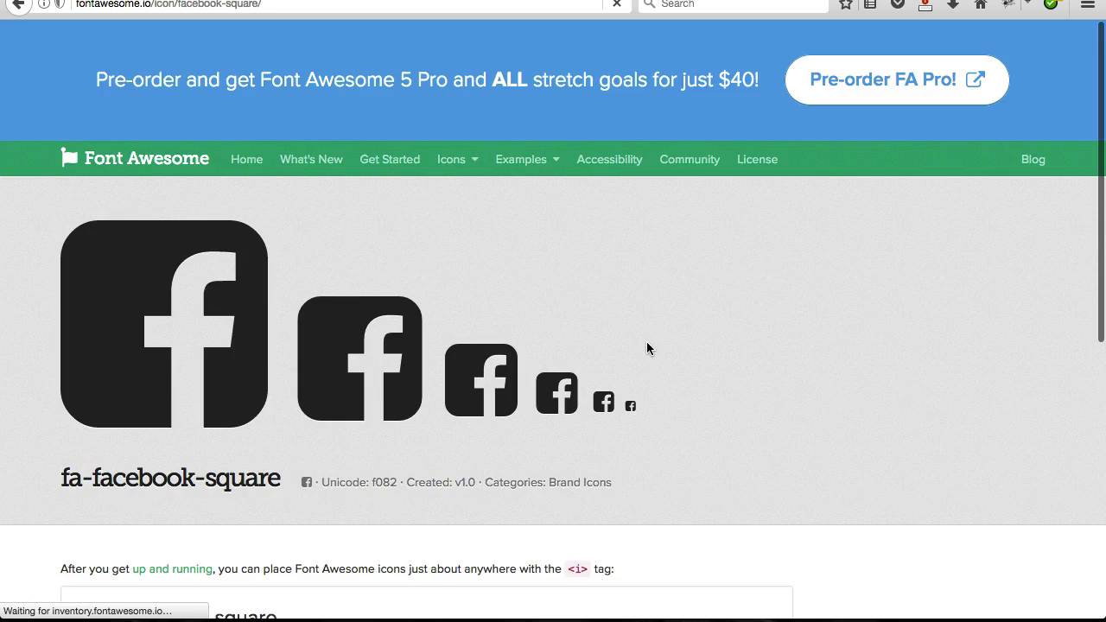
scroll(647, 343, "down", 5)
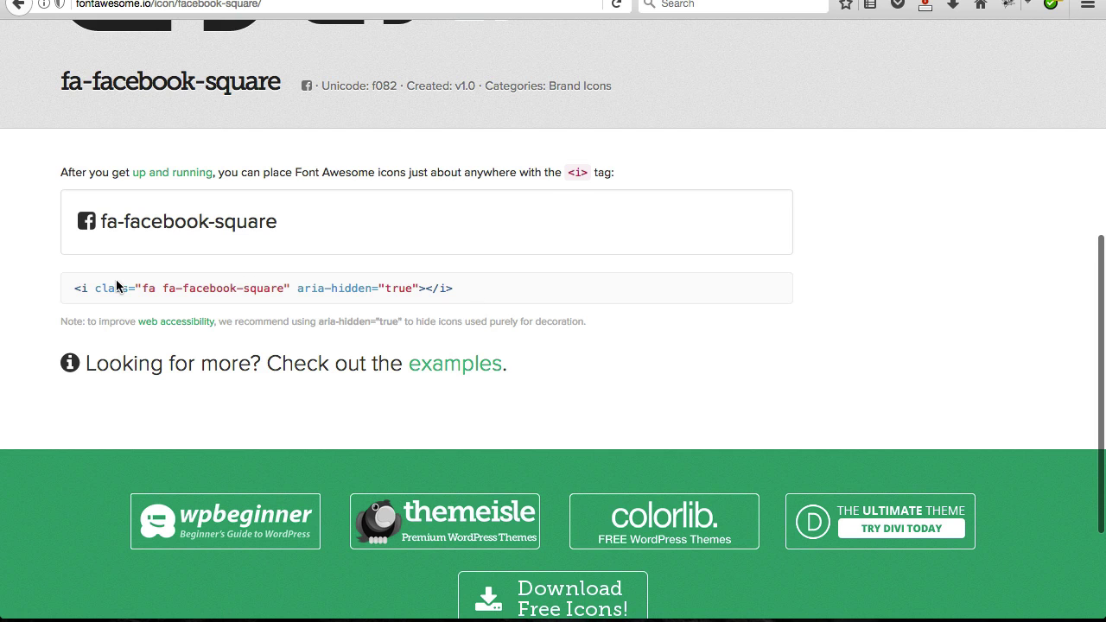
triple_click(75, 288)
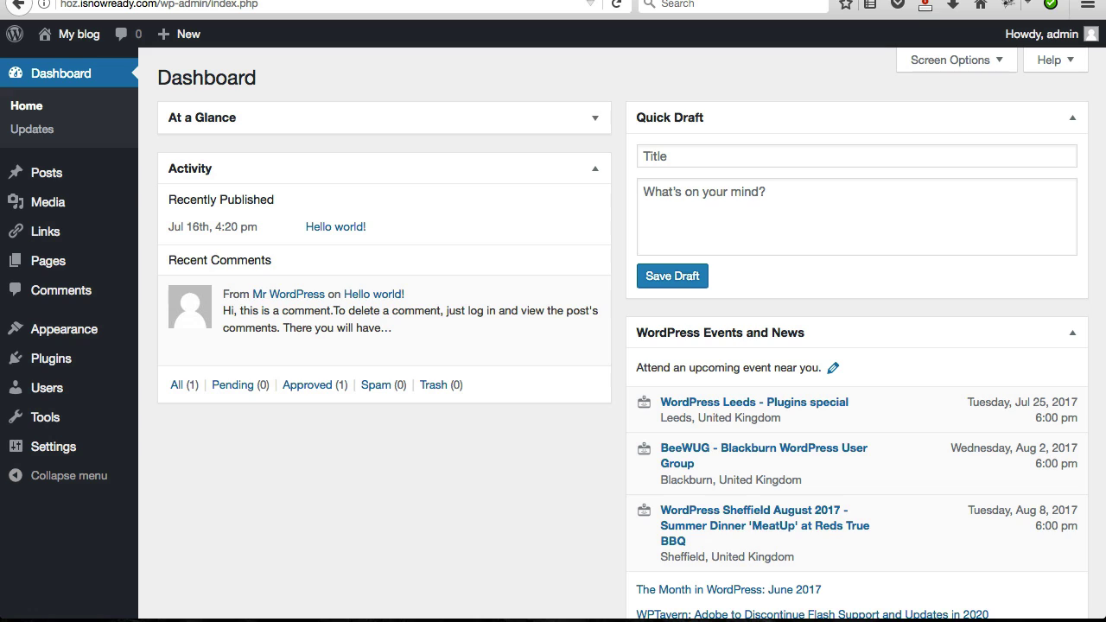
Open the page for adding new plugins in the WordPress dashboard and search for "headers and footers".
mouse_move(126, 279)
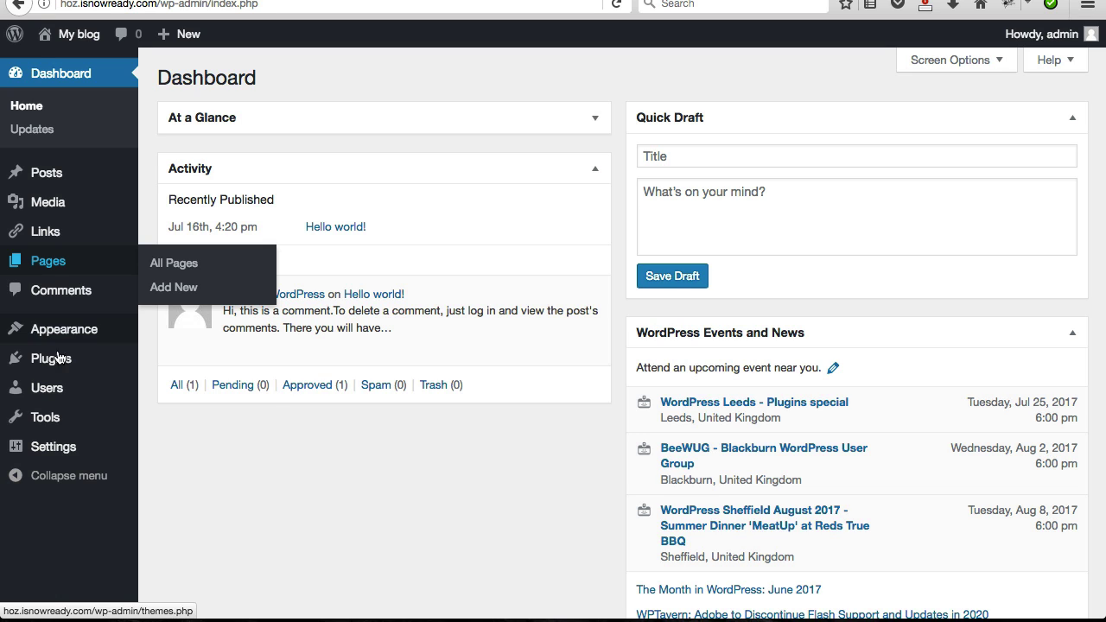
mouse_move(61, 362)
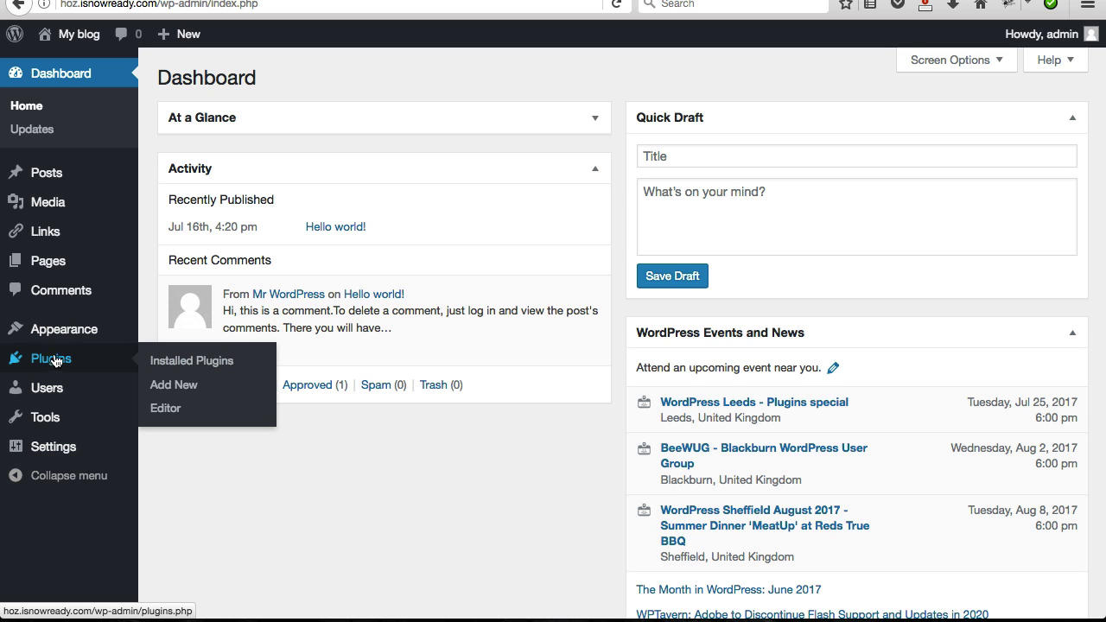
left_click(178, 384)
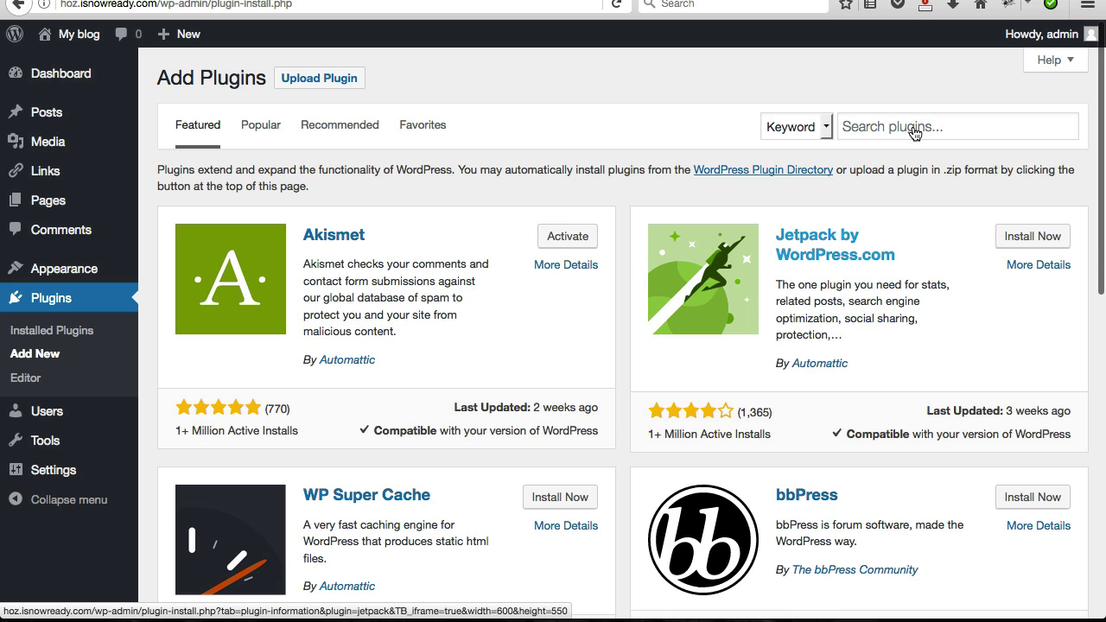
left_click(914, 129)
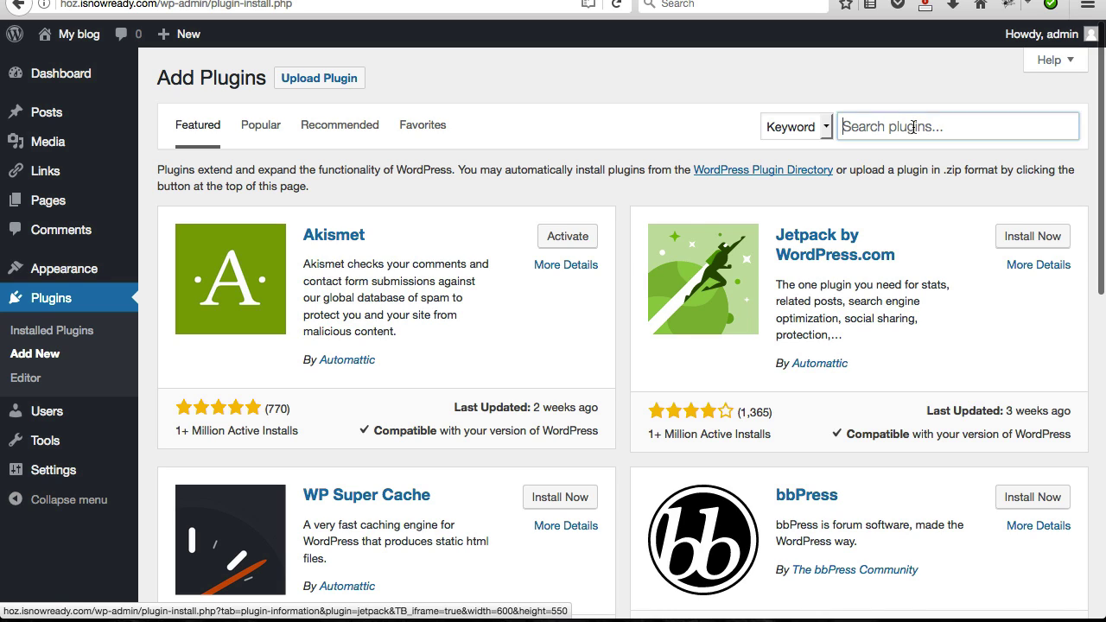
type("headers and foo")
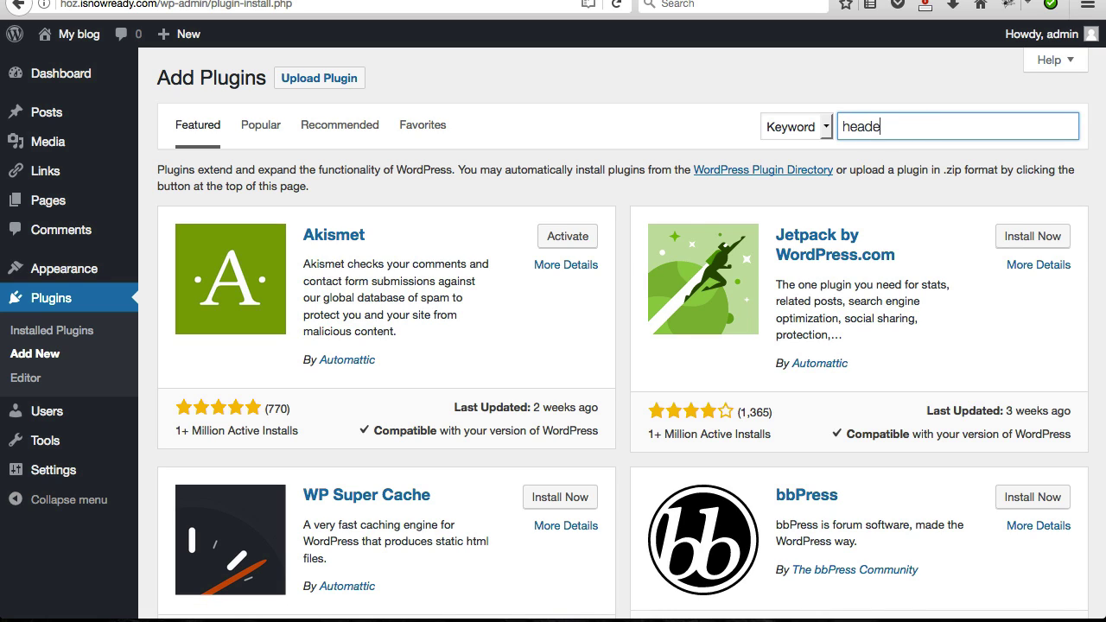
type("ters")
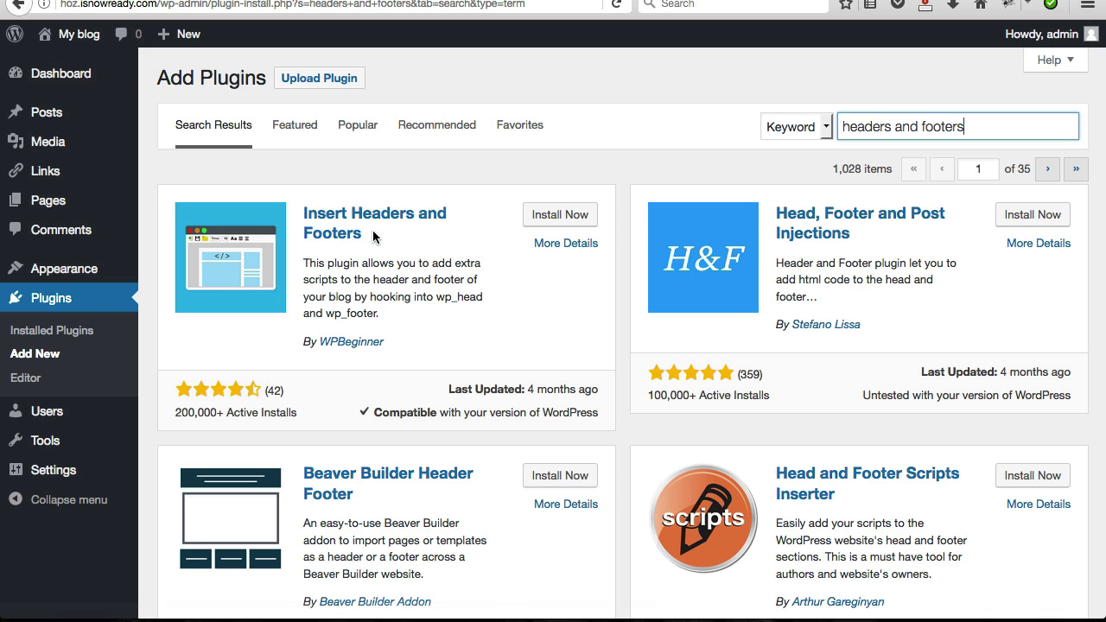
Install and activate the Insert Headers and Footers plugin by WPBeginner, and open its settings page.
left_click(569, 218)
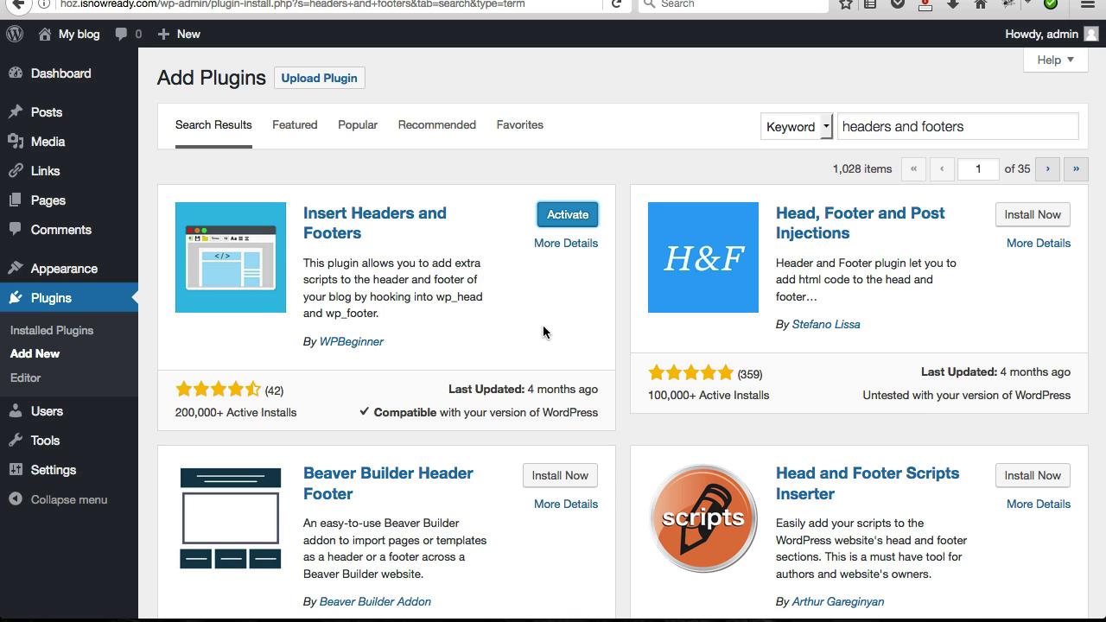
left_click(563, 216)
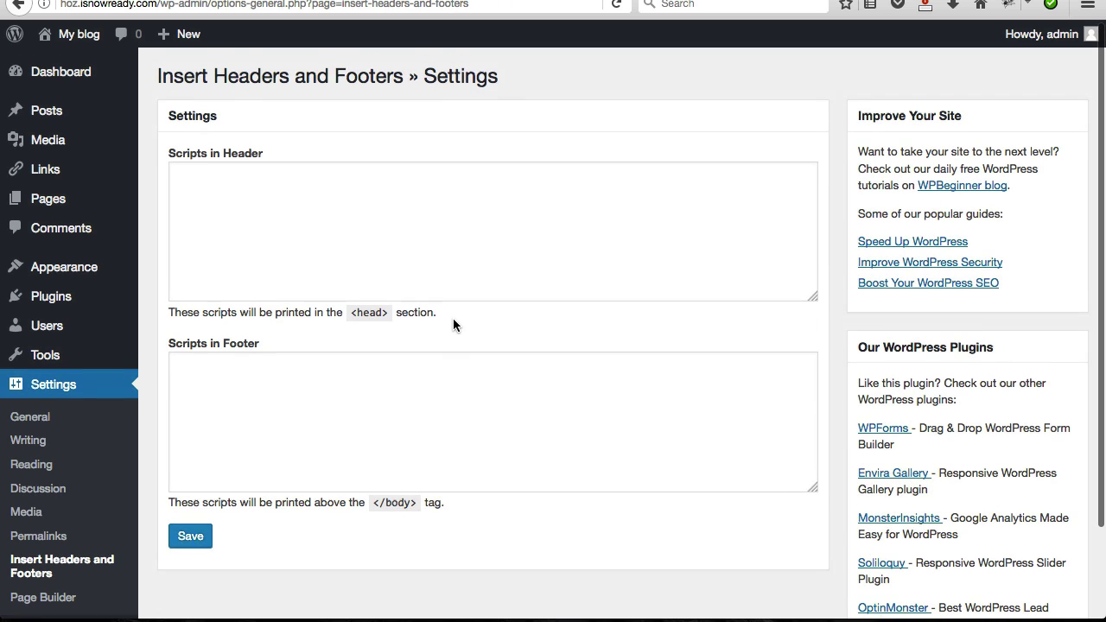
scroll(486, 348, "down", 1)
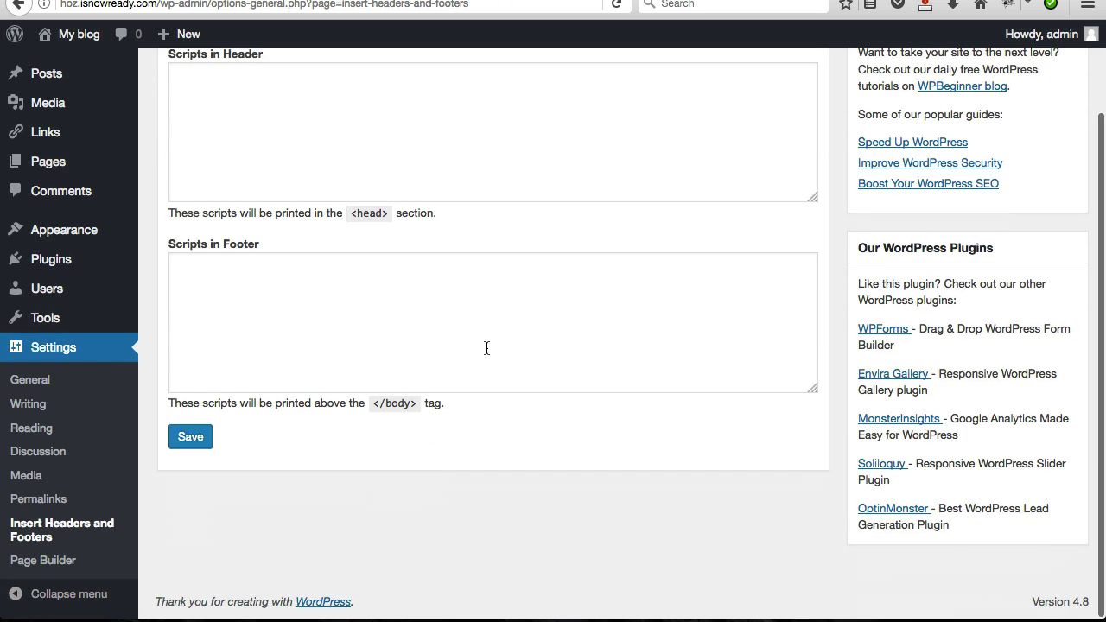
scroll(487, 348, "down", 1)
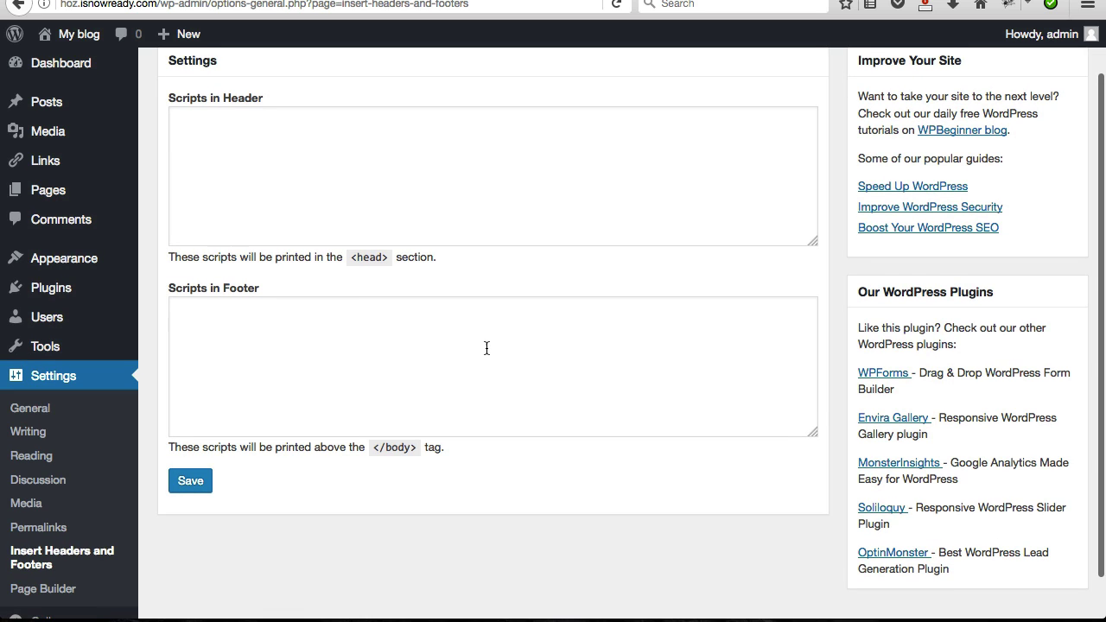
scroll(83, 289, "up", 1)
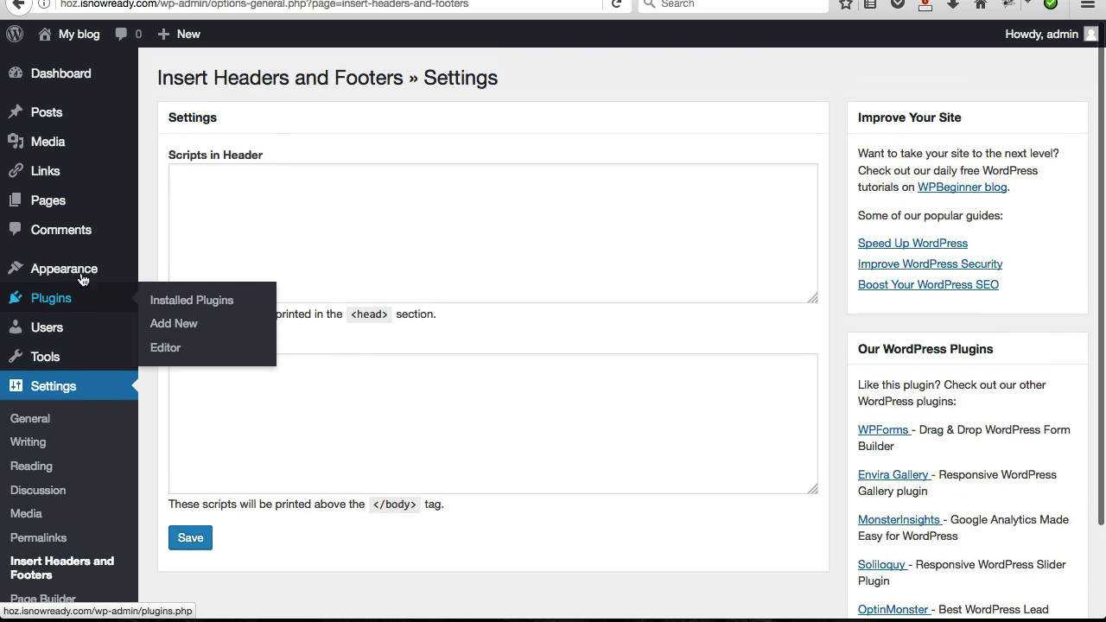
scroll(69, 274, "down", 2)
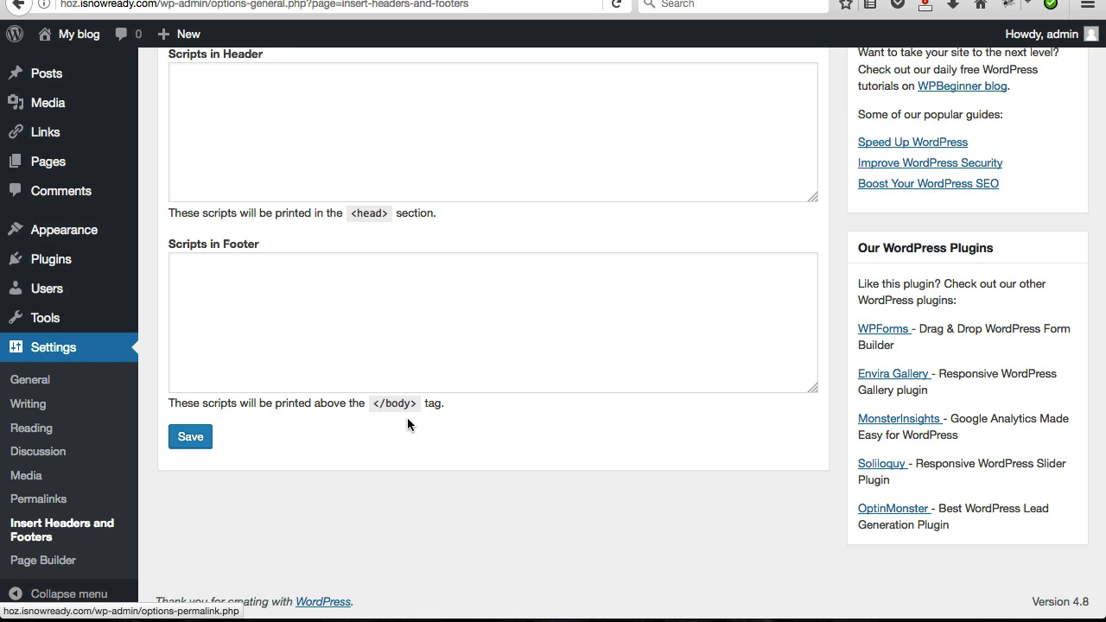
scroll(441, 385, "up", 3)
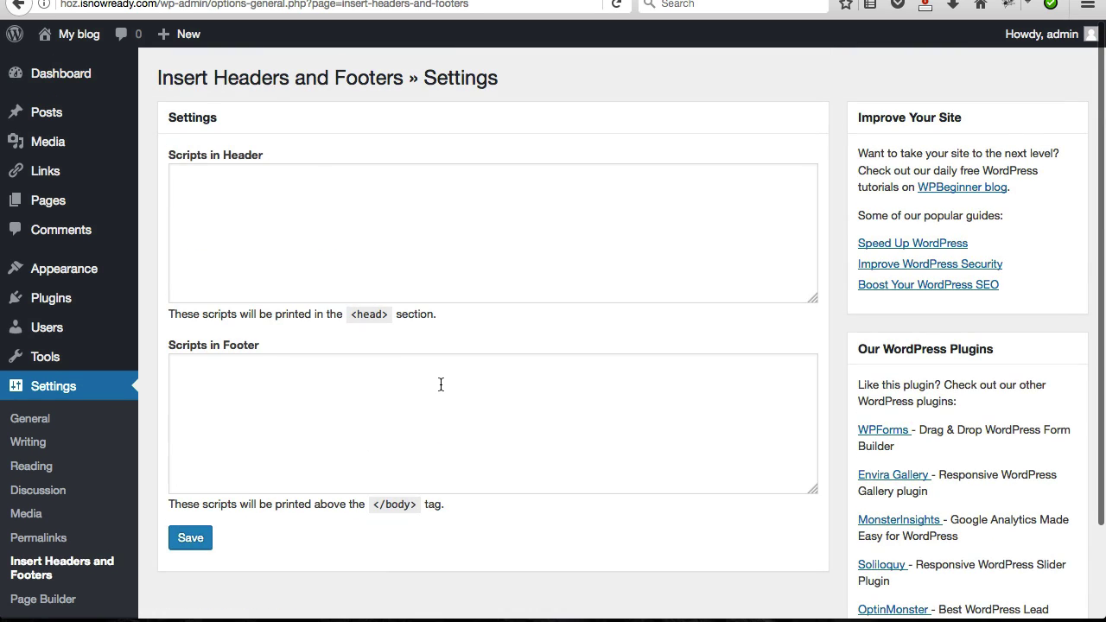
Paste the copied fa-facebook-square <i> tag into the plugin's Scripts in Header box.
left_click(320, 185)
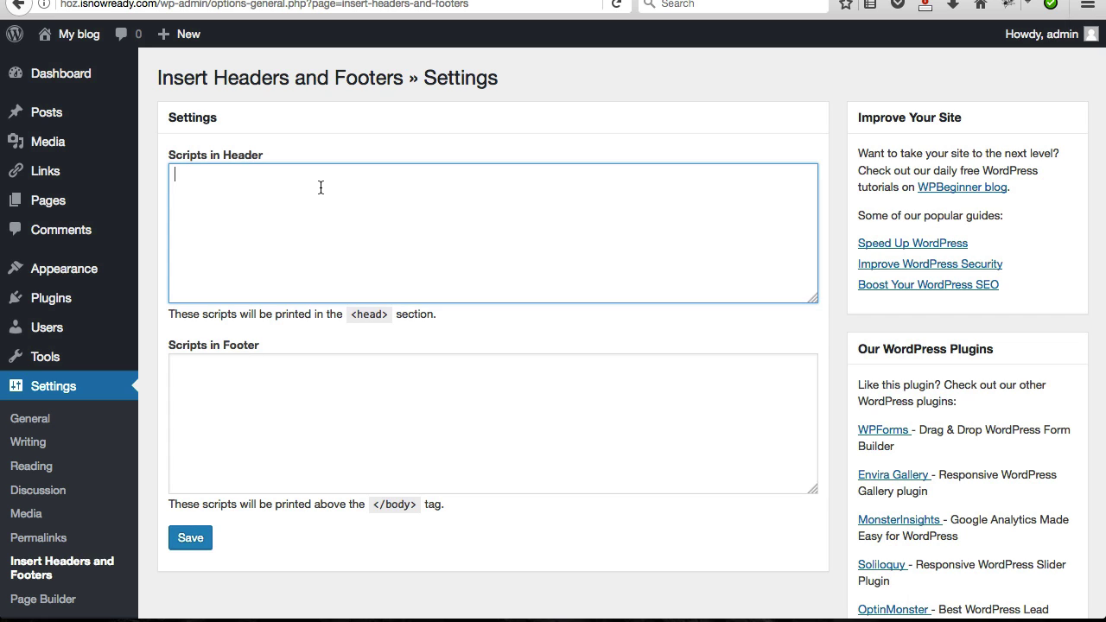
type("<i class=\"fa fa-facebook-square\" aria-hidden=\"true\"></i>")
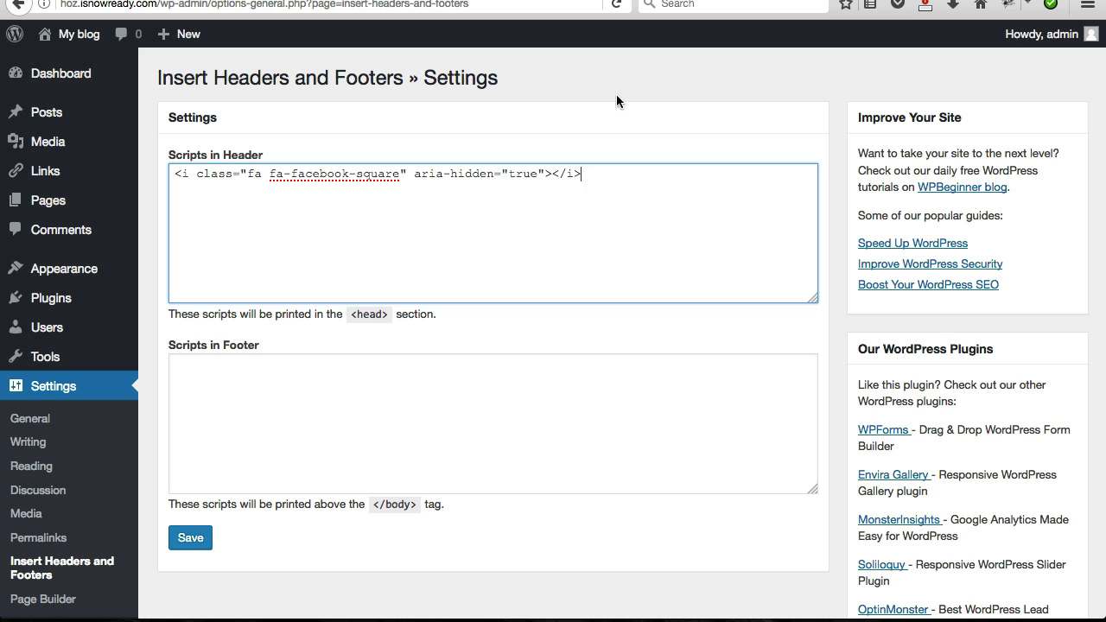
left_click(372, 0)
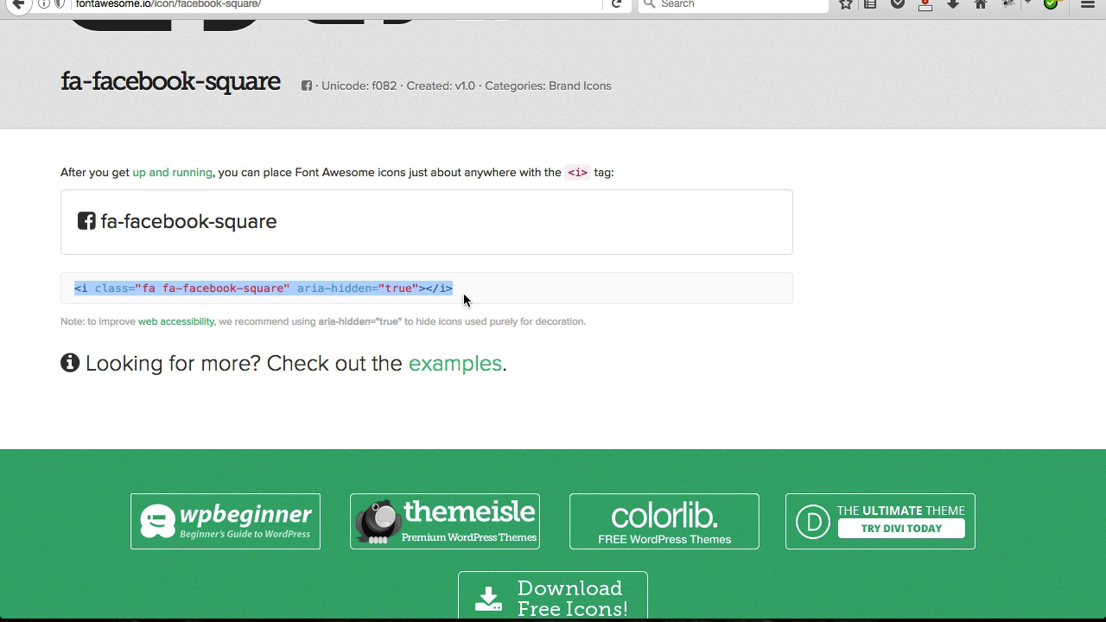
left_click(371, 0)
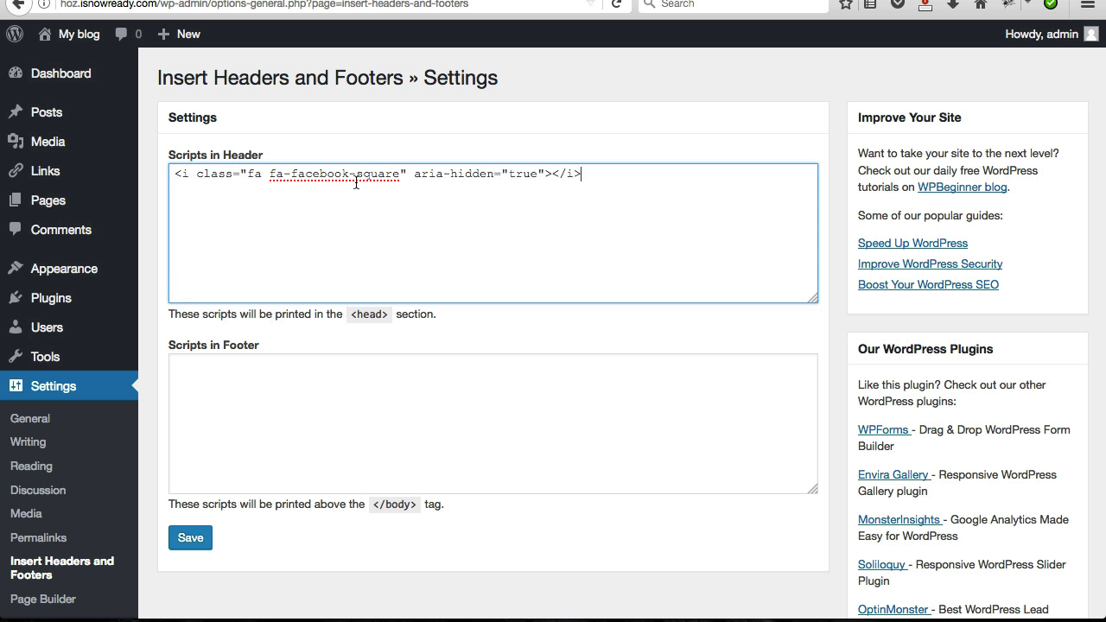
Paste the same fa-facebook-square <i> tag into the Scripts in Footer box and save the plugin settings.
left_click(339, 379)
type("<i class=\"fa fa-facebook-square\" aria-hidden=\"true\"></i>")
scroll(702, 442, "down", 1)
scroll(703, 443, "up", 1)
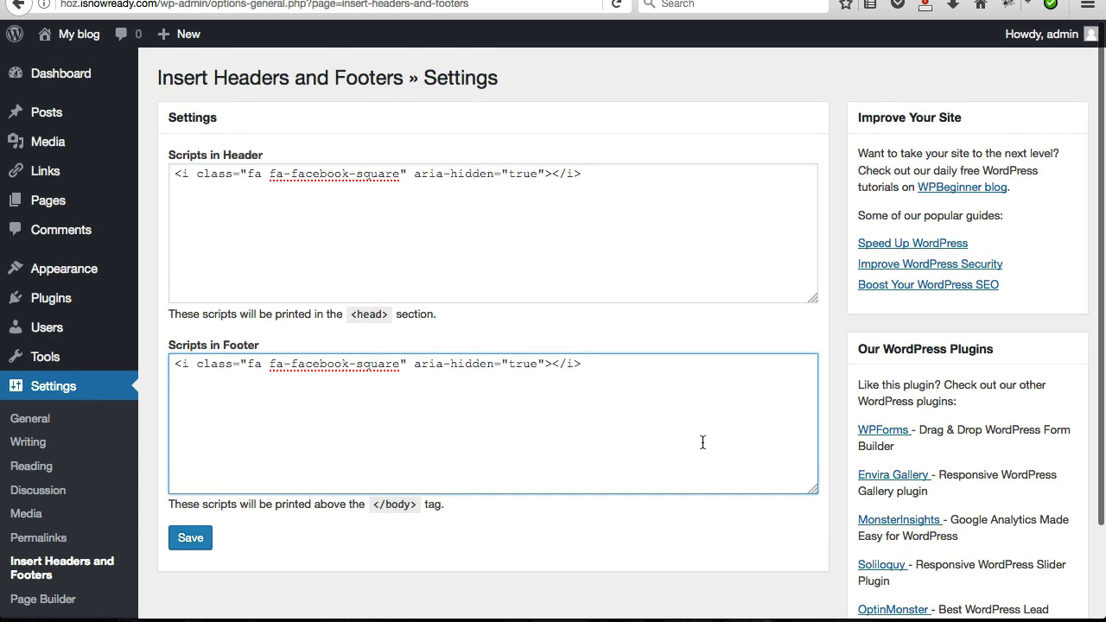
scroll(346, 533, "down", 1)
left_click(190, 511)
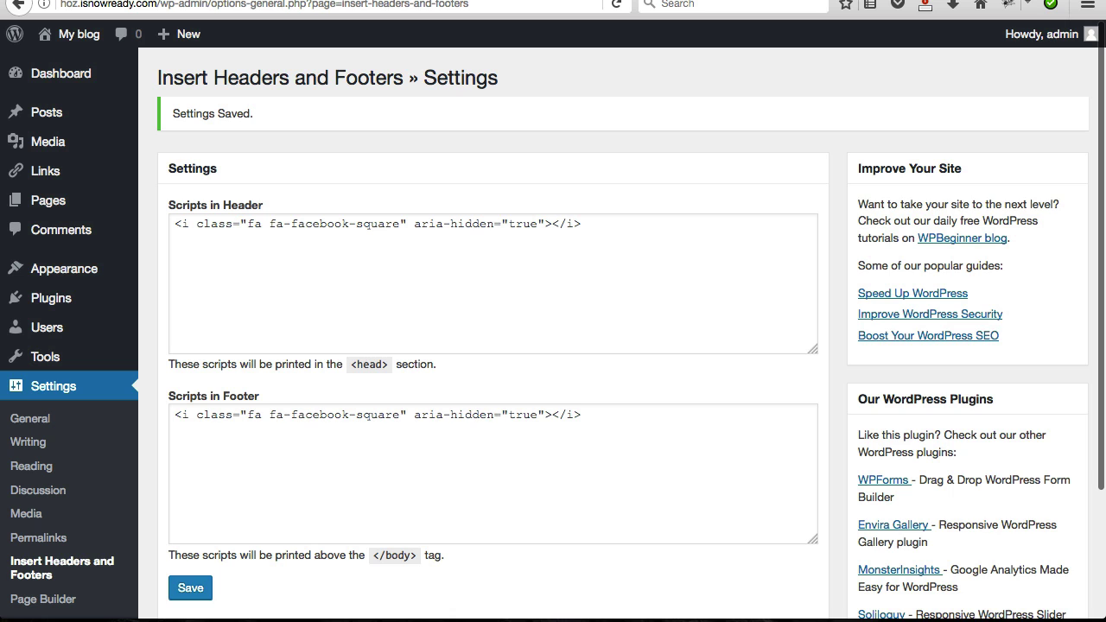
Return to the blog's front page and reload it to check the icon in the header.
scroll(553, 346, "down", 1)
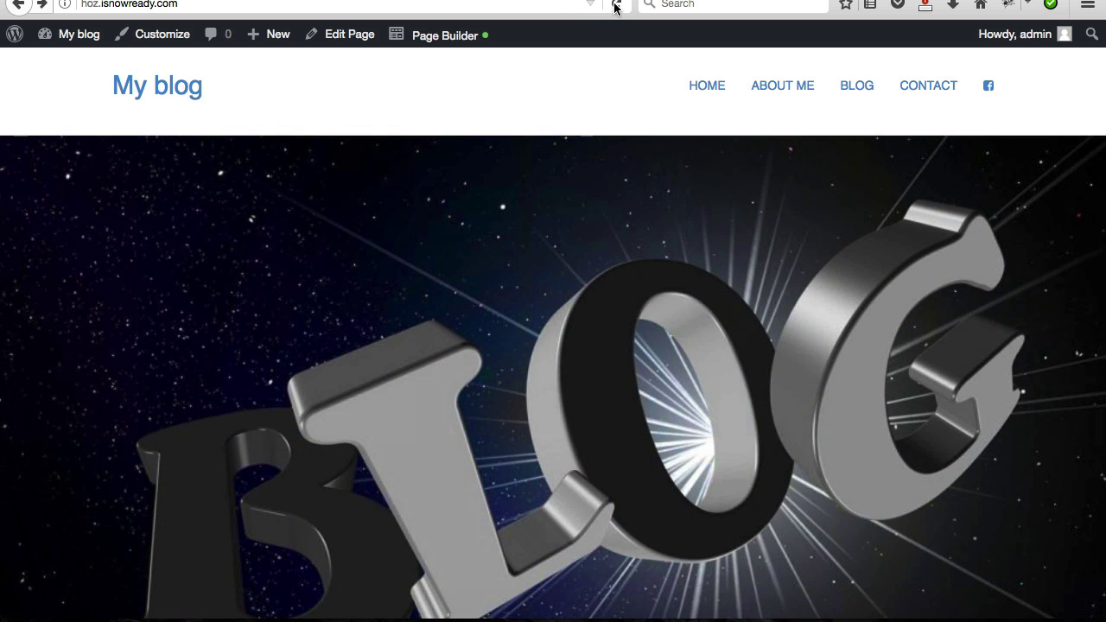
left_click(616, 5)
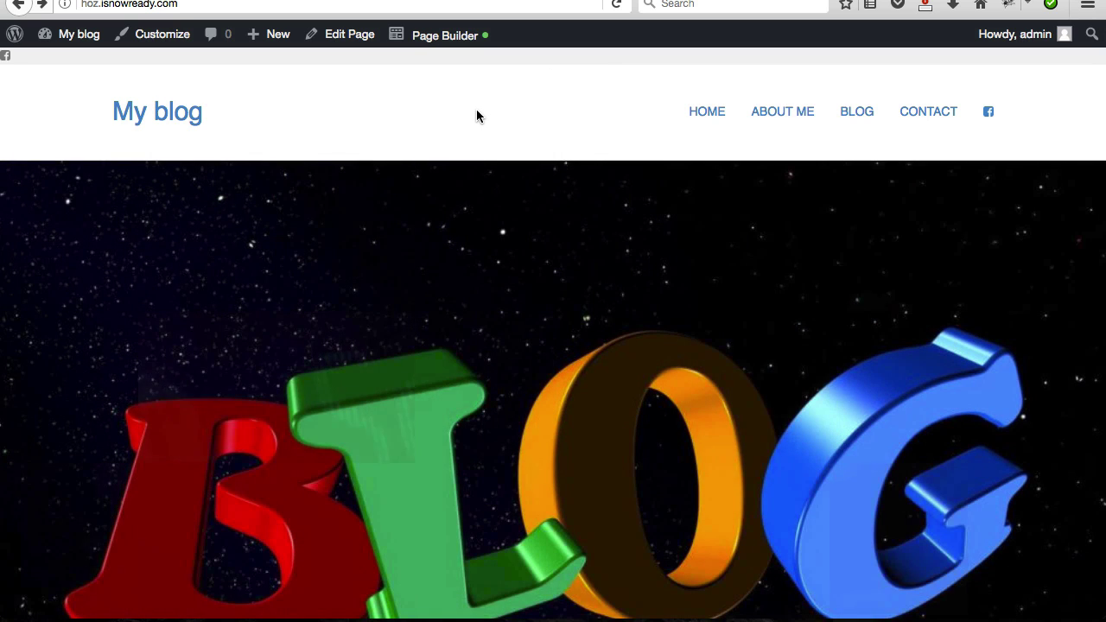
Check the Facebook icon above the site header and below the footer on the blog's front page.
scroll(637, 224, "down", 15)
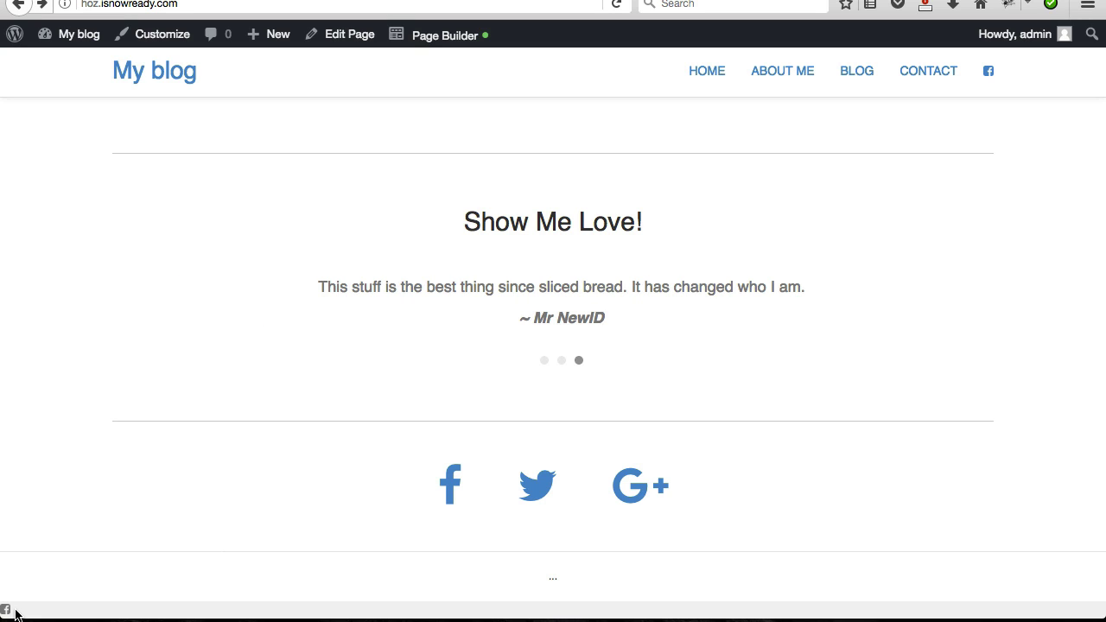
scroll(101, 553, "up", 10)
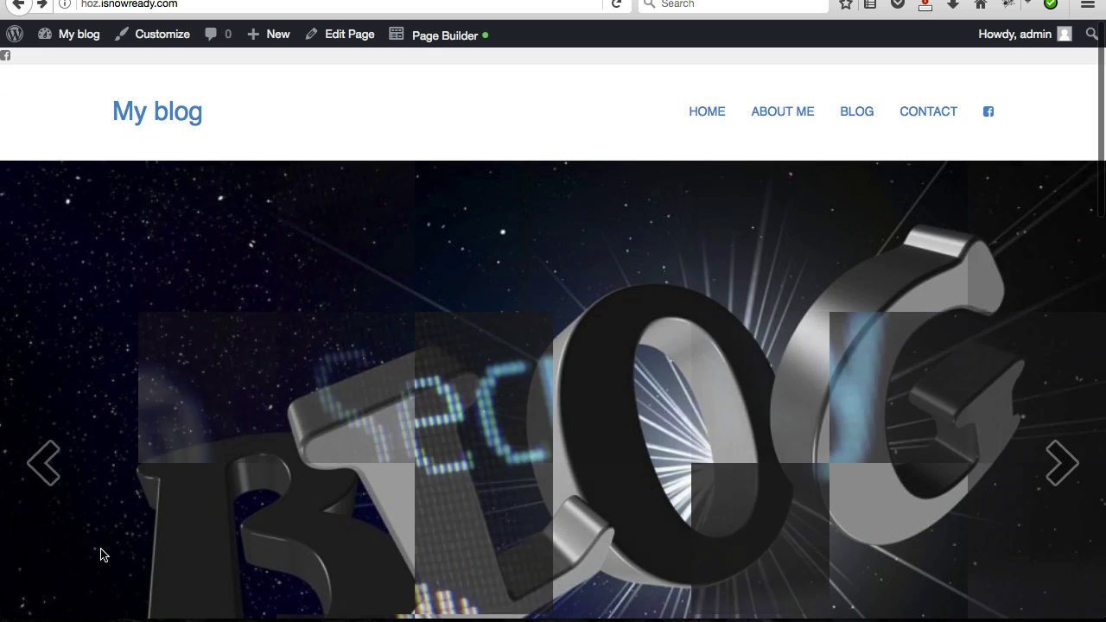
scroll(99, 393, "down", 10)
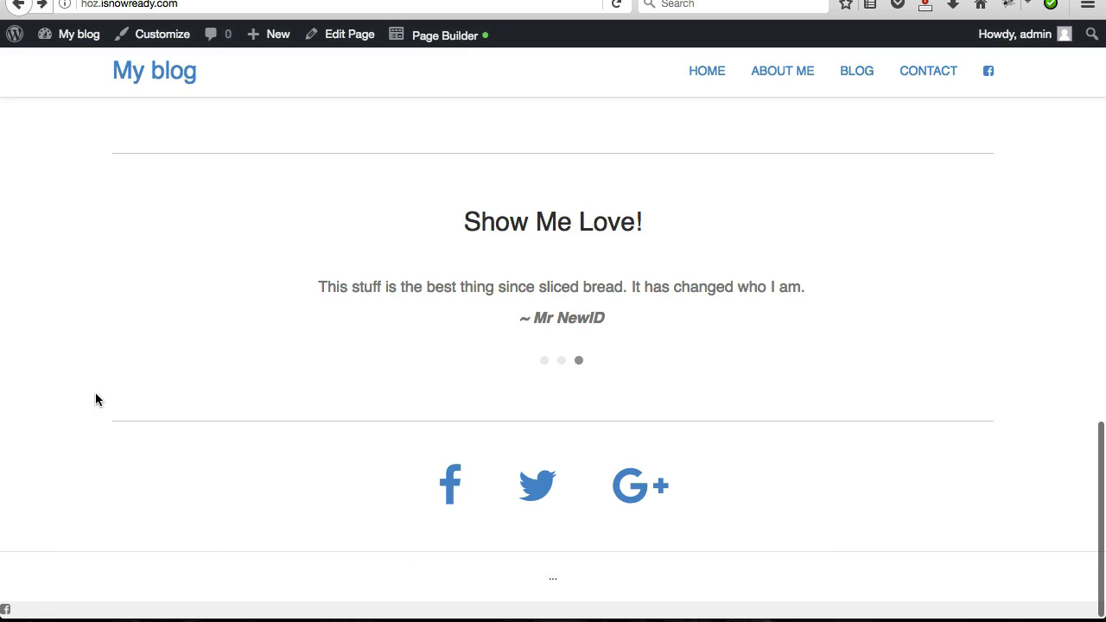
scroll(135, 463, "up", 10)
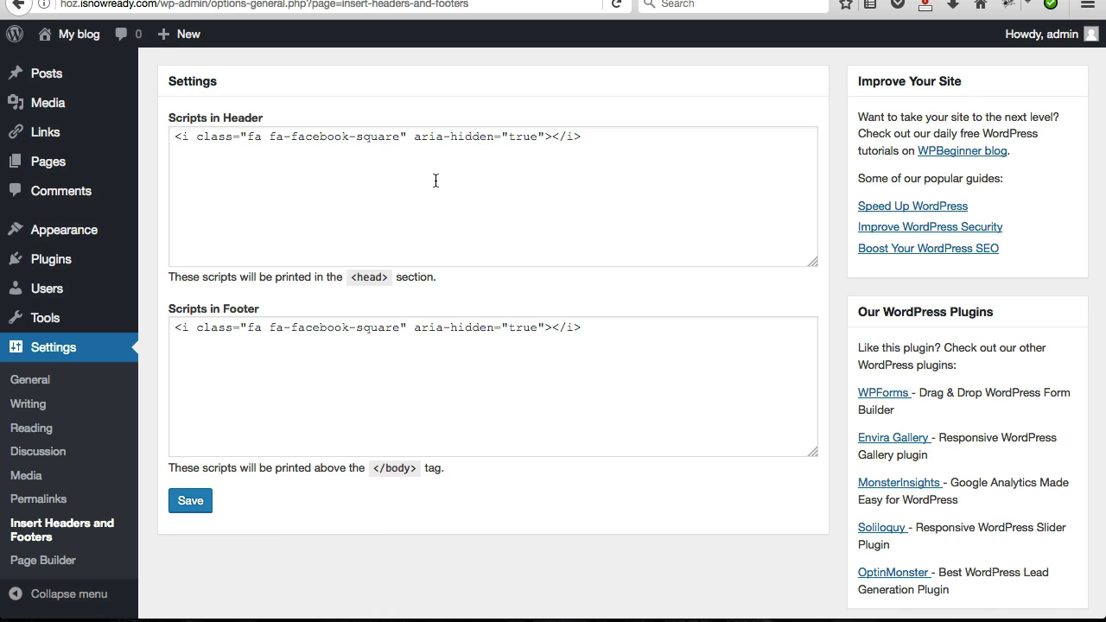
Select the icon tag in the plugin's Scripts in Header box and open a new post editor in a separate browser tab.
left_click(513, 178)
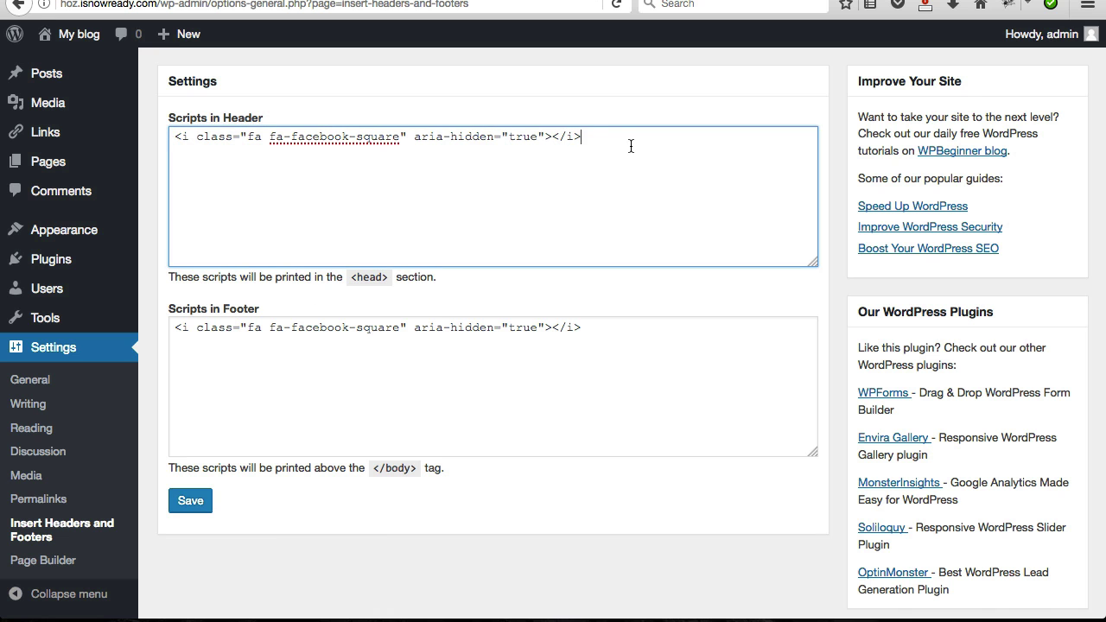
key("super+a")
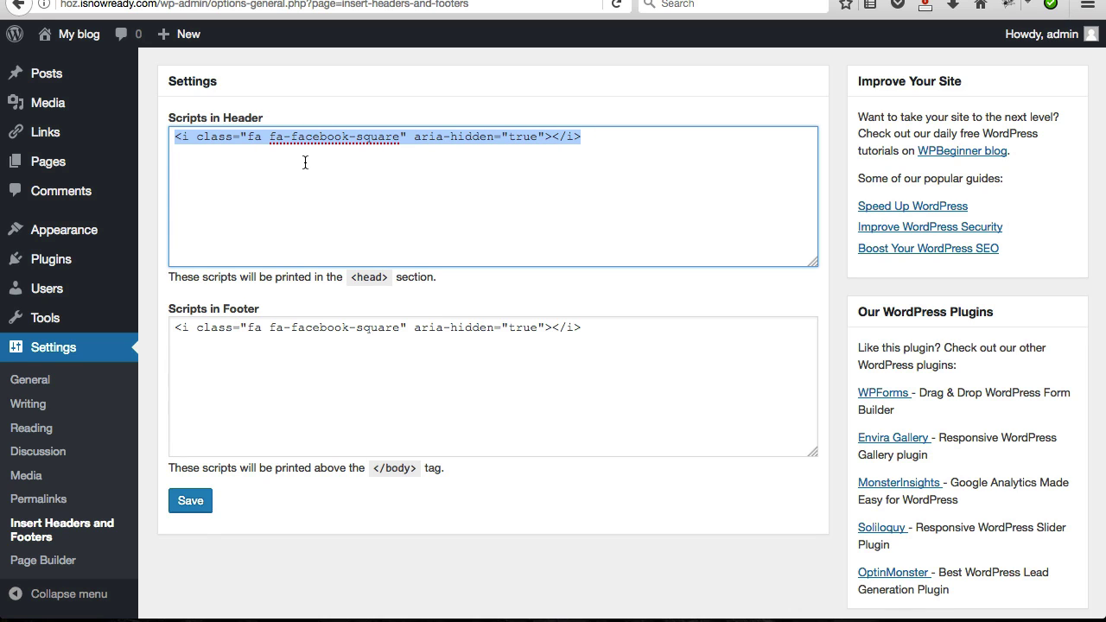
scroll(305, 163, "up", 1)
mouse_move(65, 92)
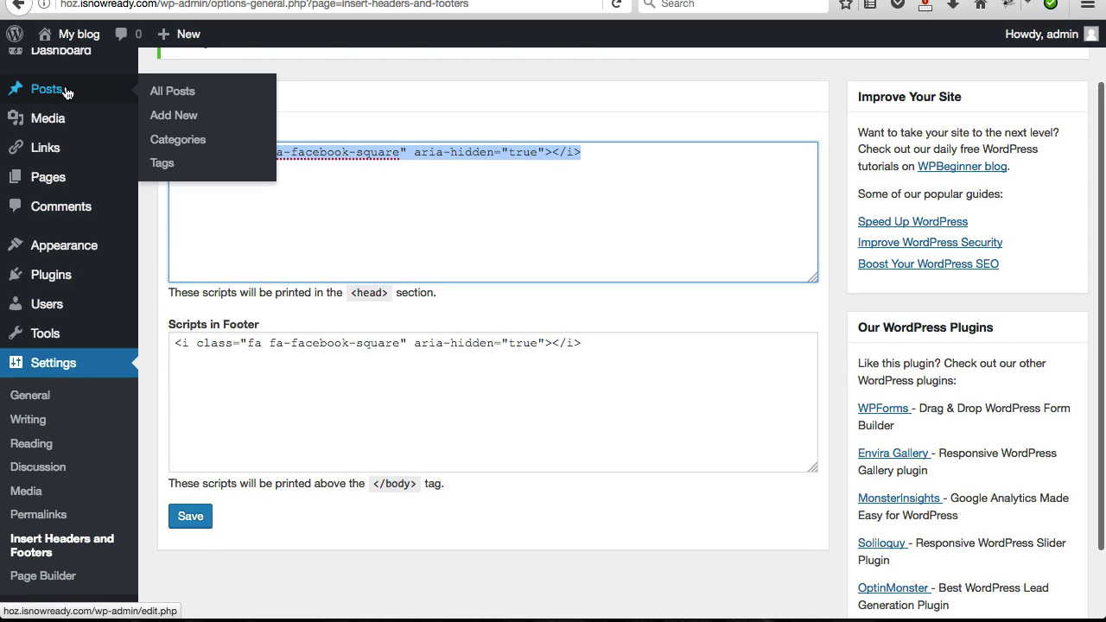
right_click(186, 117)
left_click(246, 113)
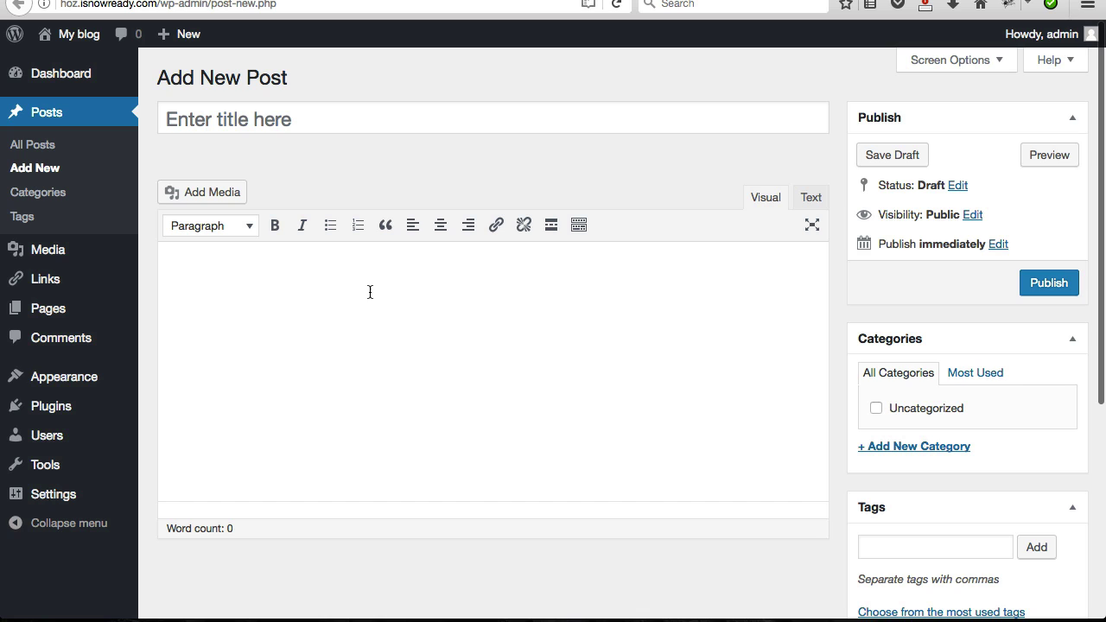
left_click(370, 292)
type("Facebook")
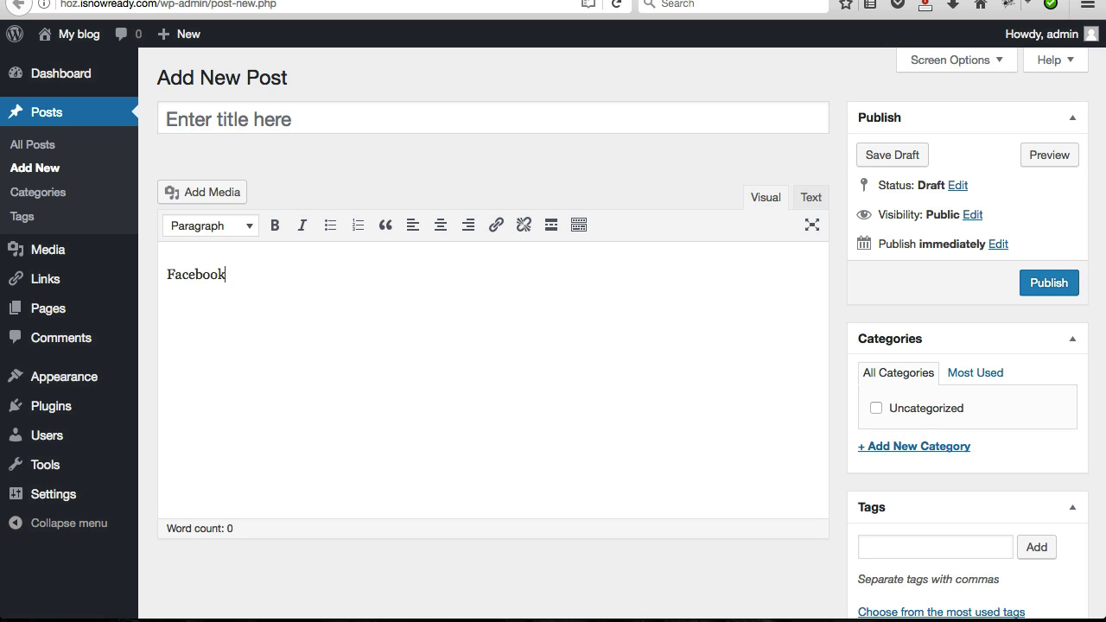
key("super+a")
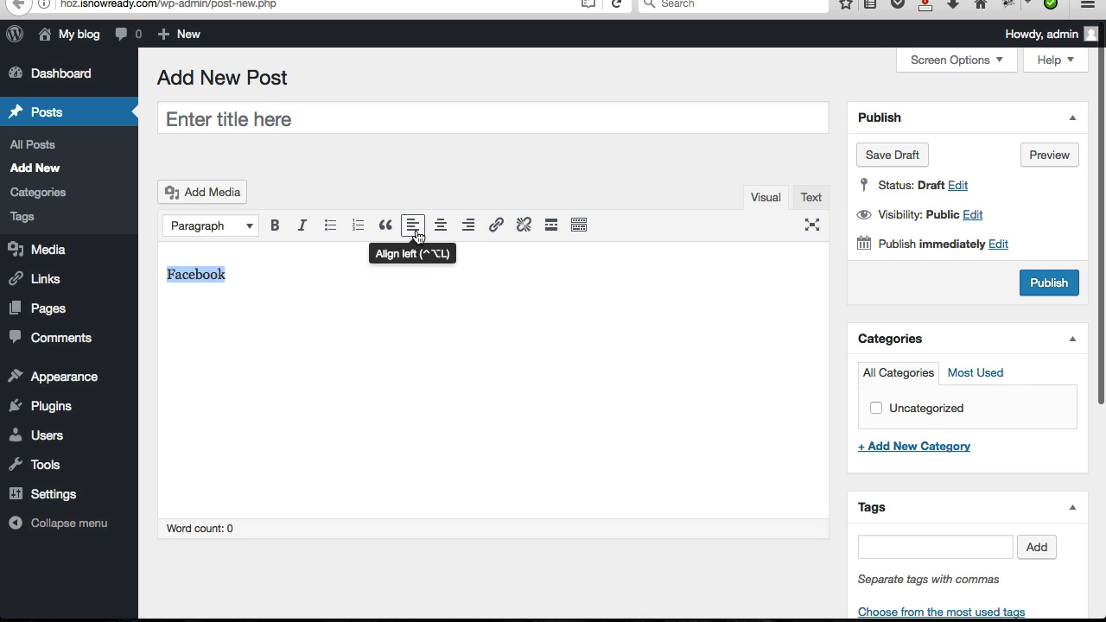
left_click(493, 230)
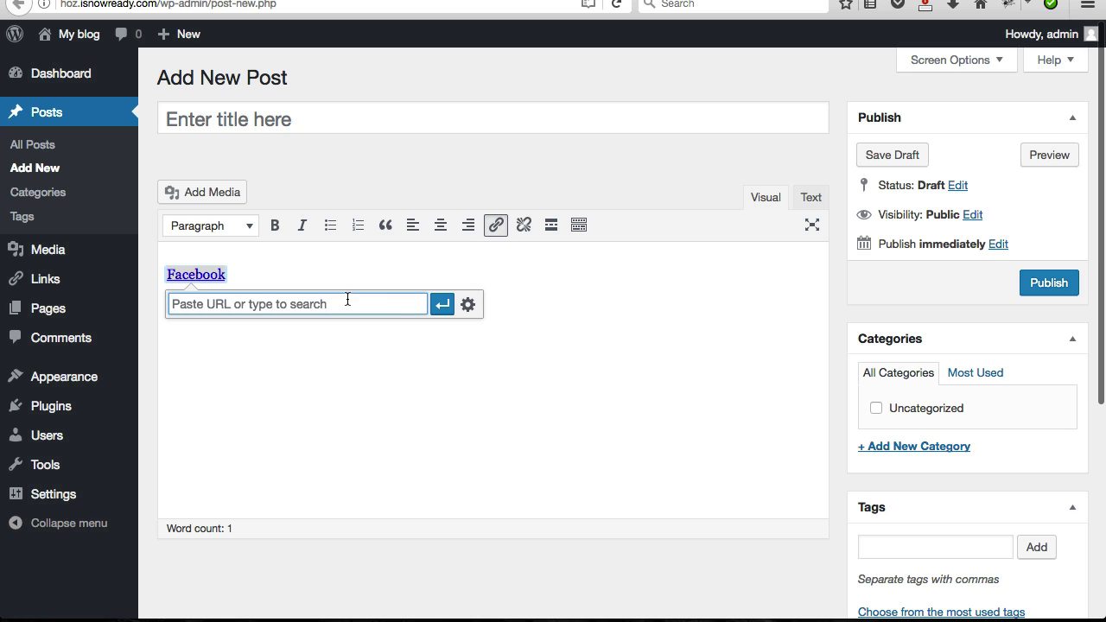
type("https:")
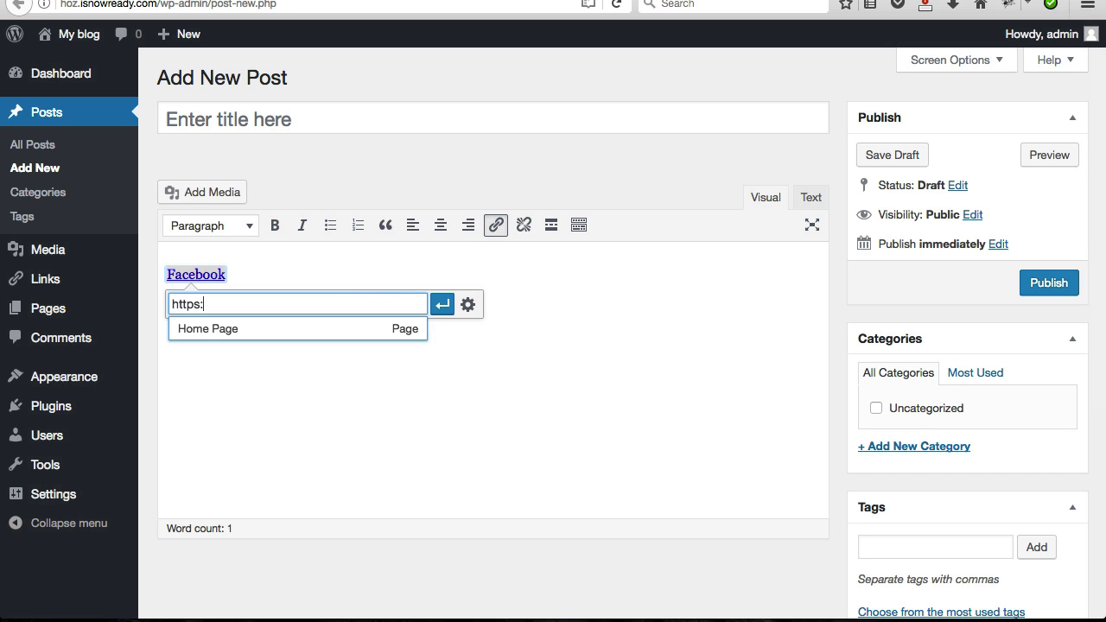
type("...w")
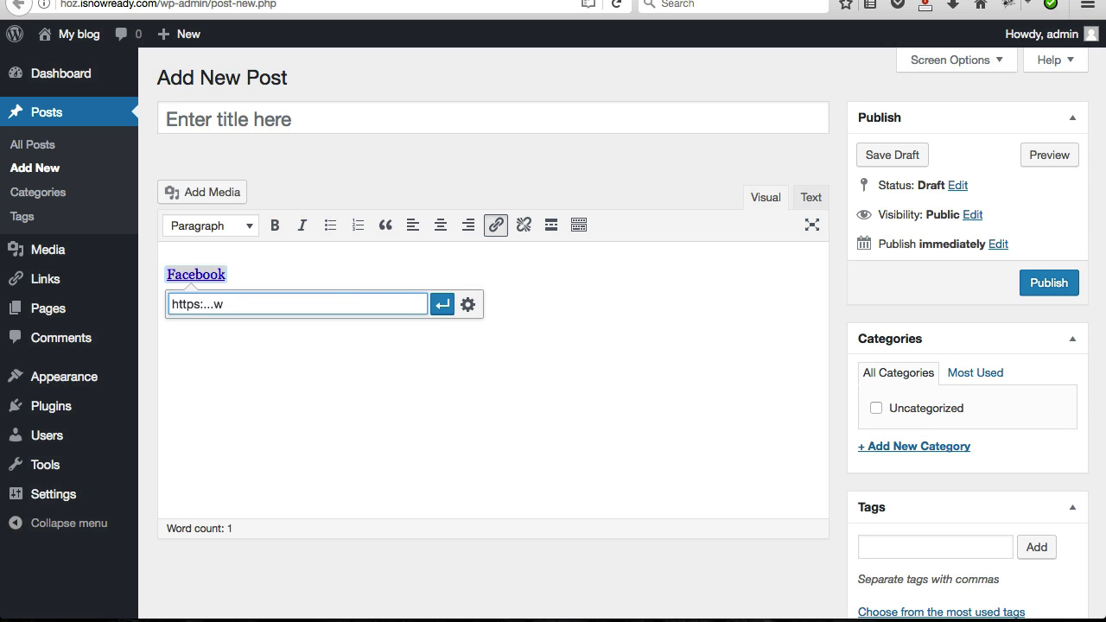
key("shift+Left")
key("shift+Left")
key("shift+Left")
key("shift+Left")
type("//www.facebook.com")
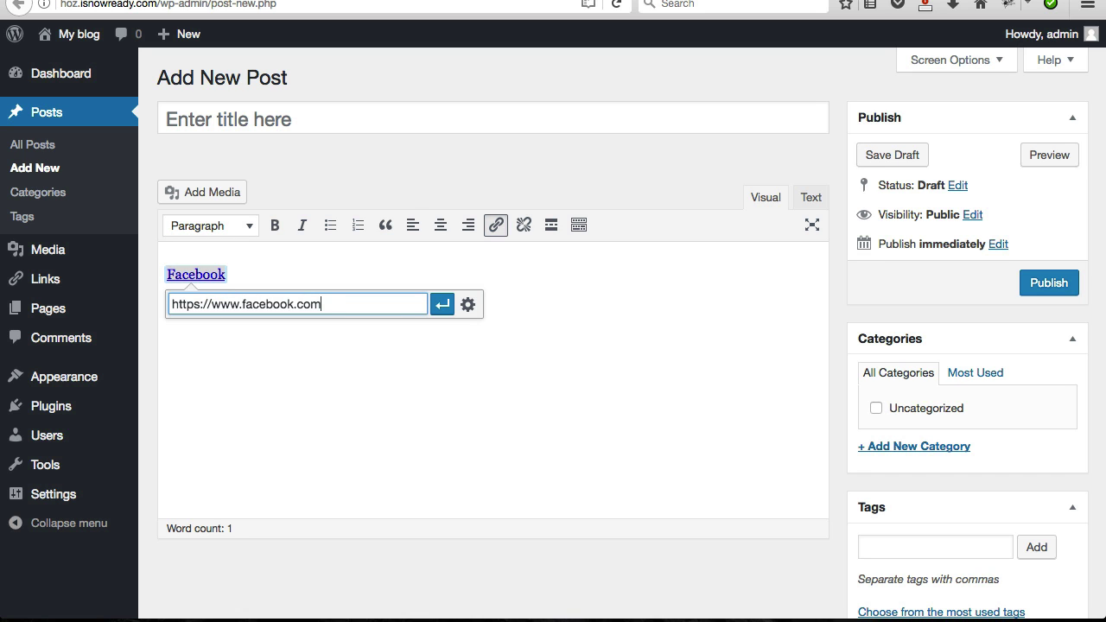
Set the Facebook link to open in a new tab and update the link.
left_click(467, 304)
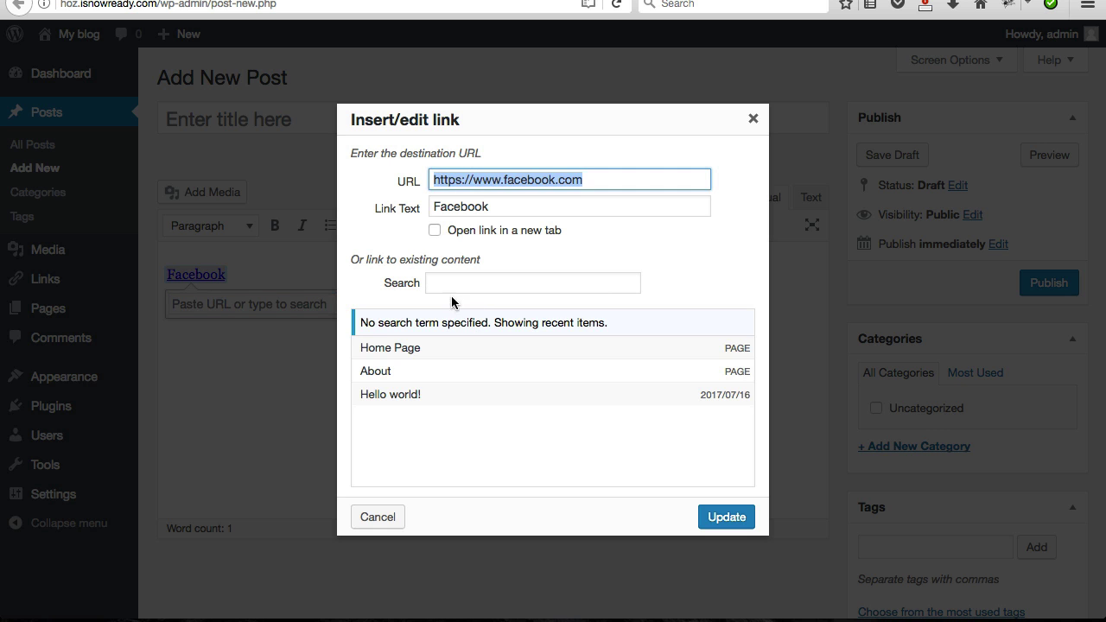
left_click(434, 233)
left_click(721, 517)
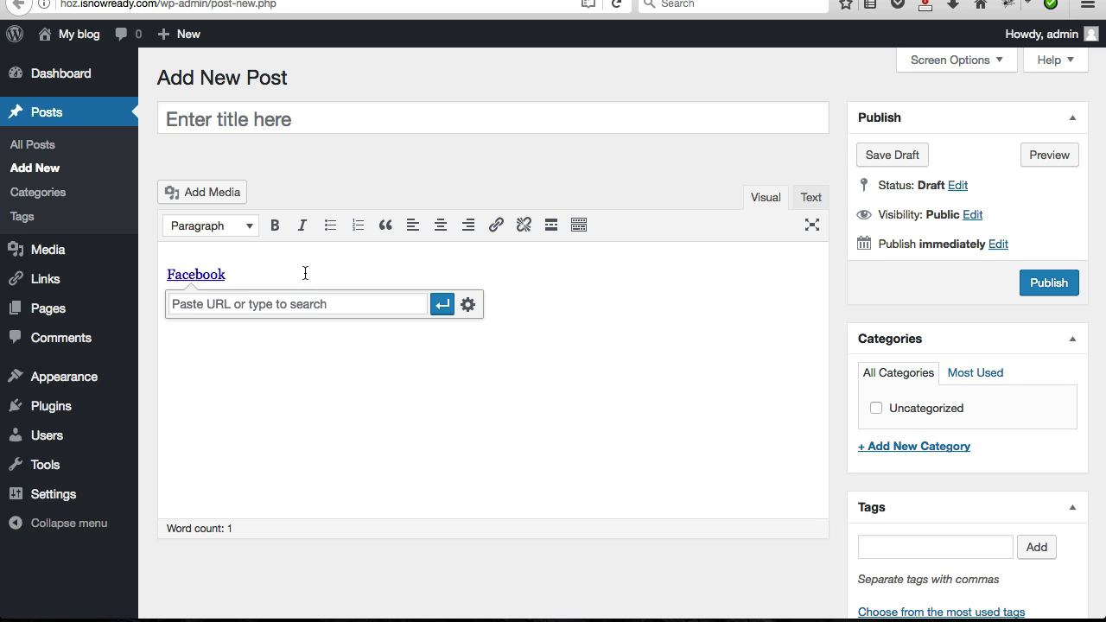
Show the post's HTML code and replace the link text Facebook with the copied fa-facebook-square <i> tag.
double_click(255, 265)
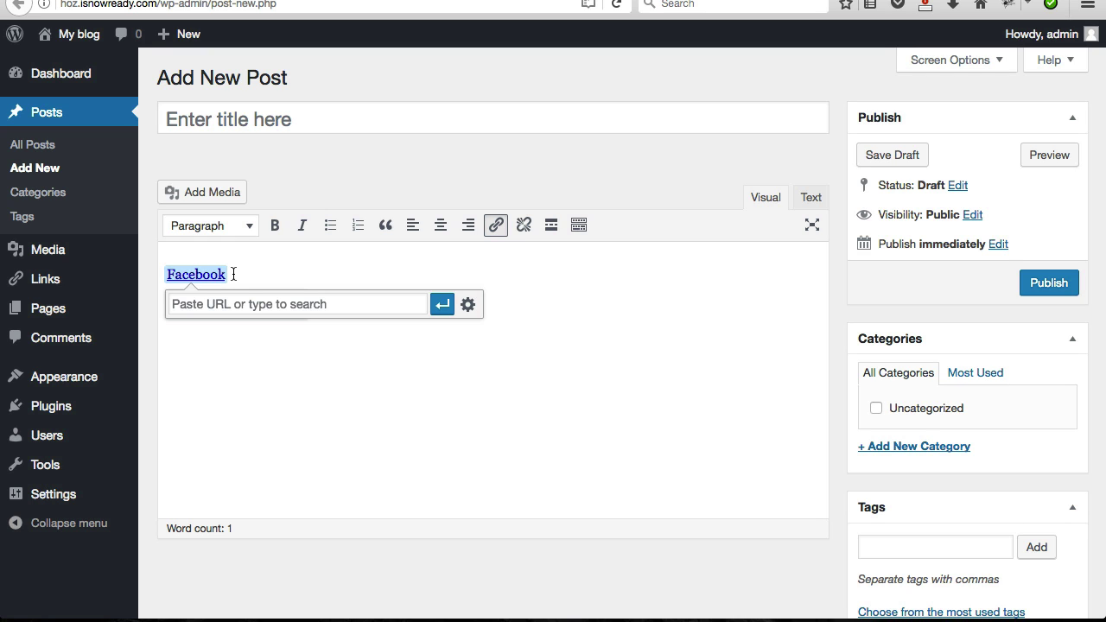
left_click(812, 202)
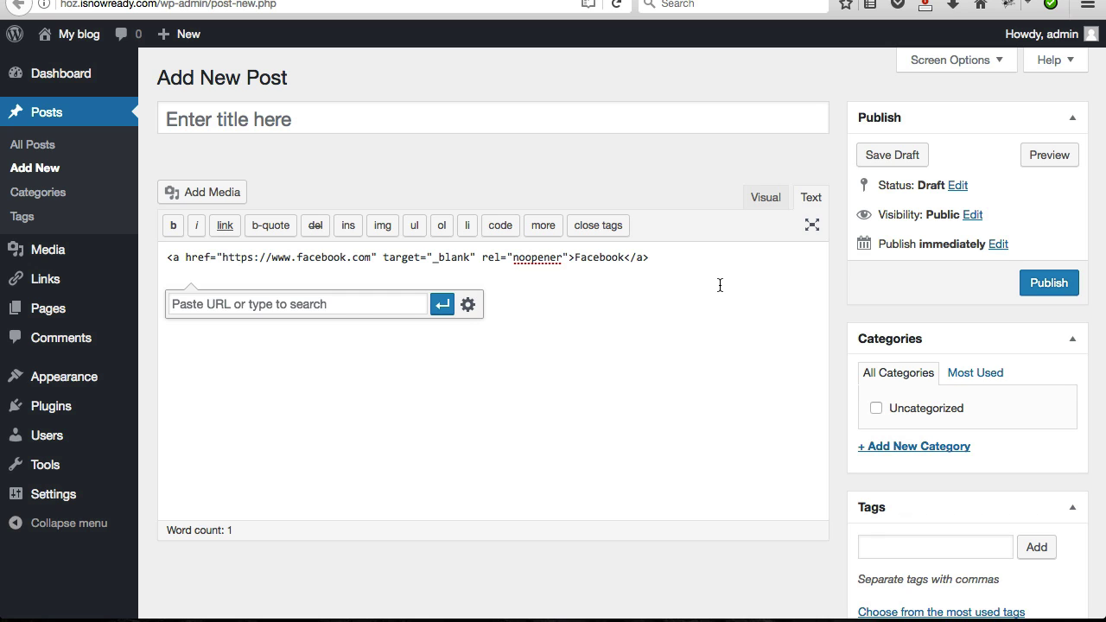
double_click(599, 258)
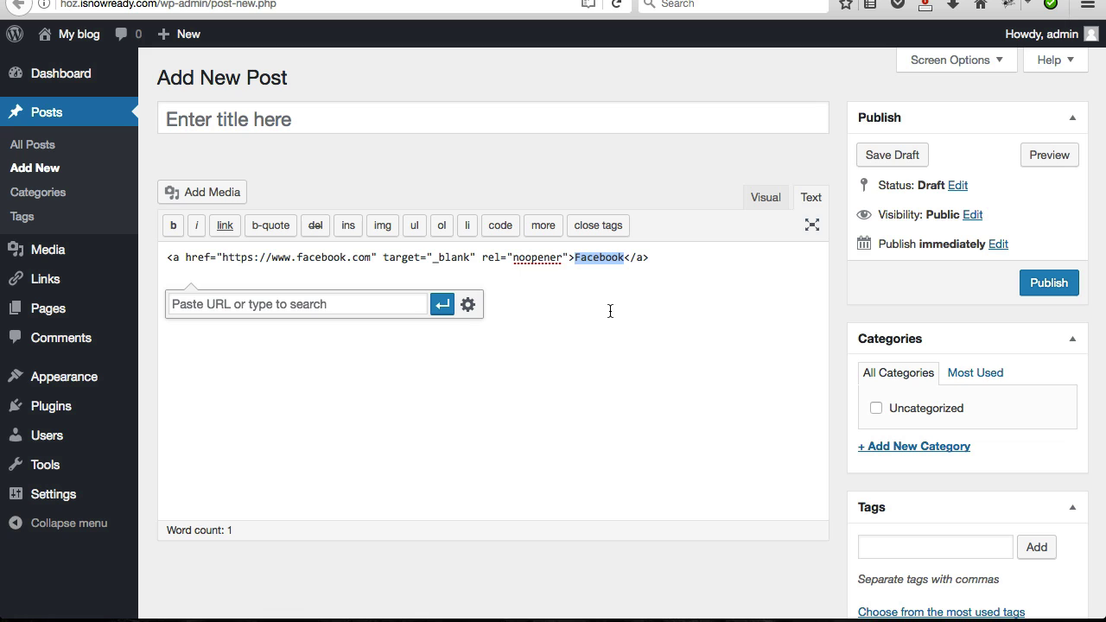
key("BackSpace")
key("super+v")
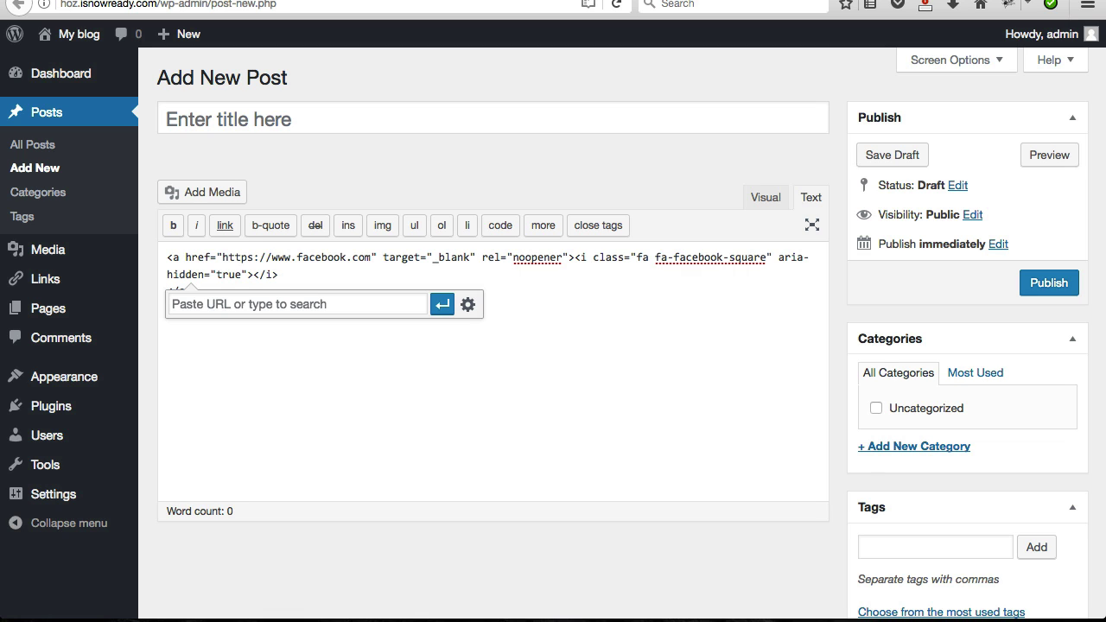
Copy the complete linked icon code from the post and replace the plugin's Scripts in Header content with it.
key("super+a")
key("super+c")
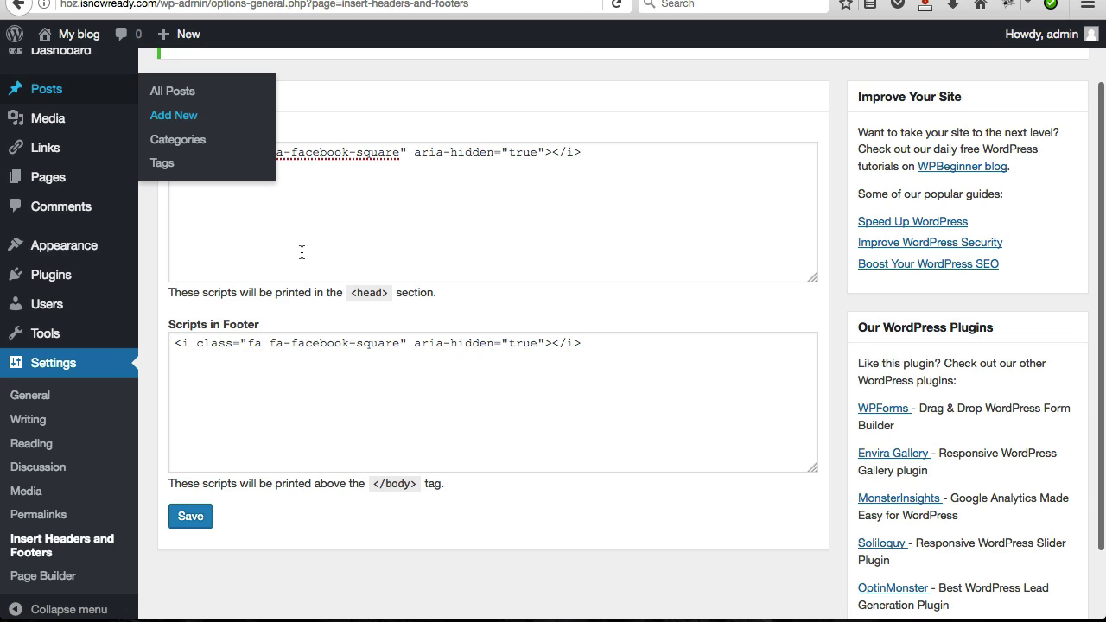
left_click(466, 267)
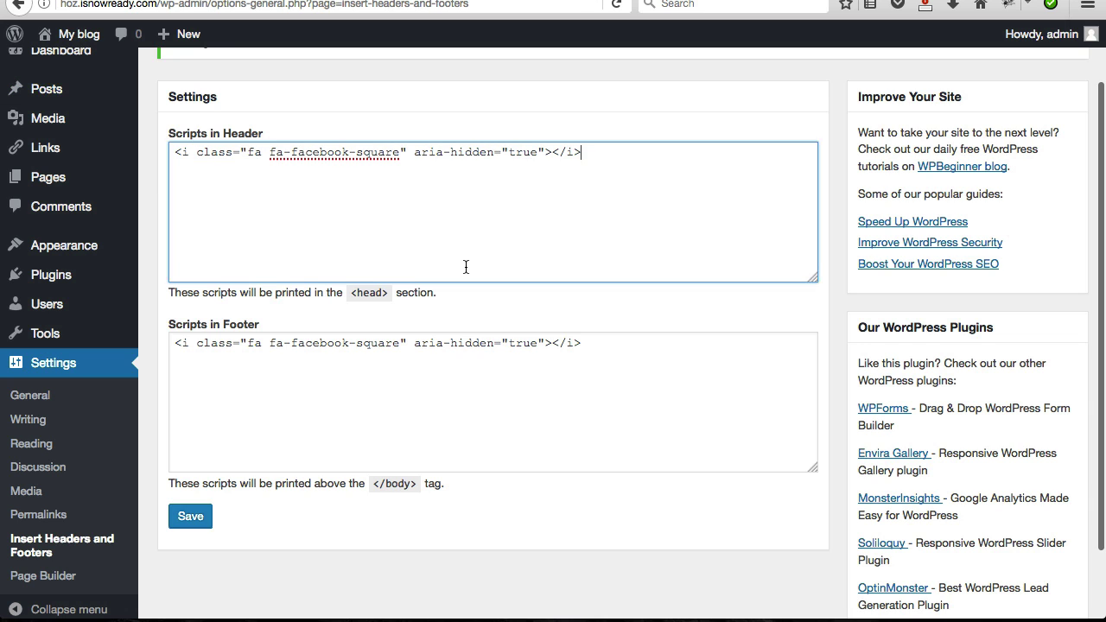
key("super+a")
key("super+v")
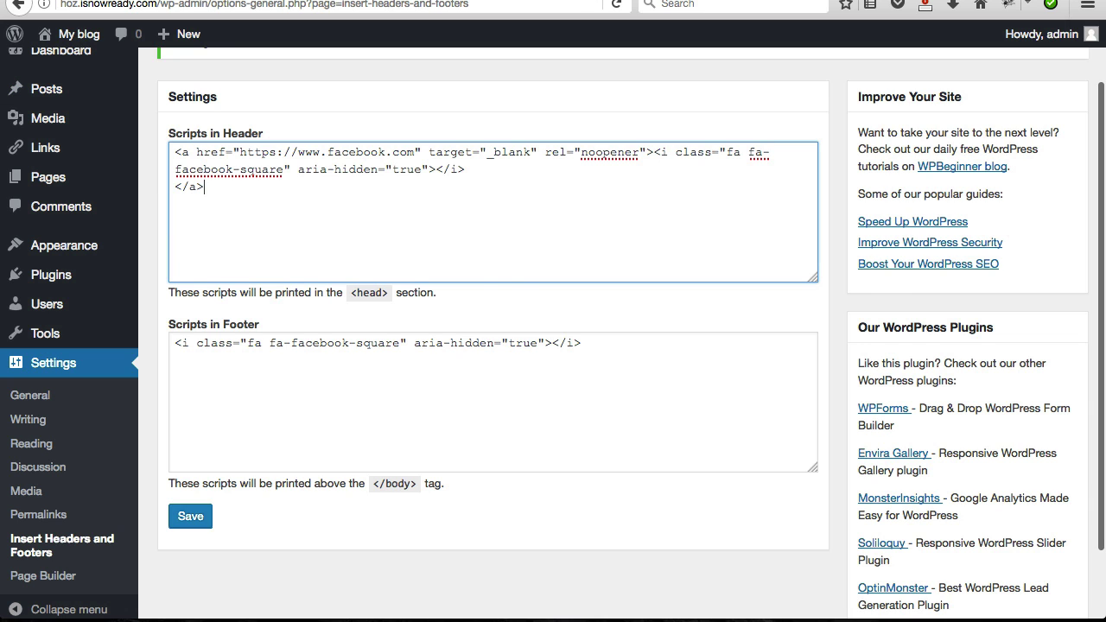
Replace the Scripts in Footer content with the same linked icon code and save the plugin settings.
left_click(604, 379)
key("super+a")
key("BackSpace")
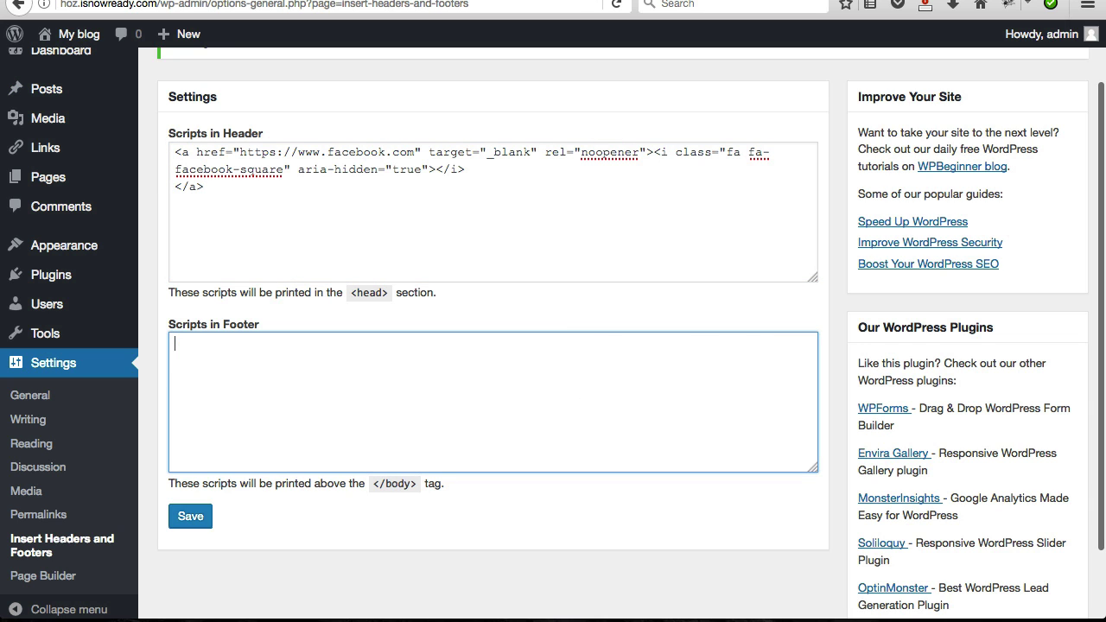
key("super+v")
left_click(199, 516)
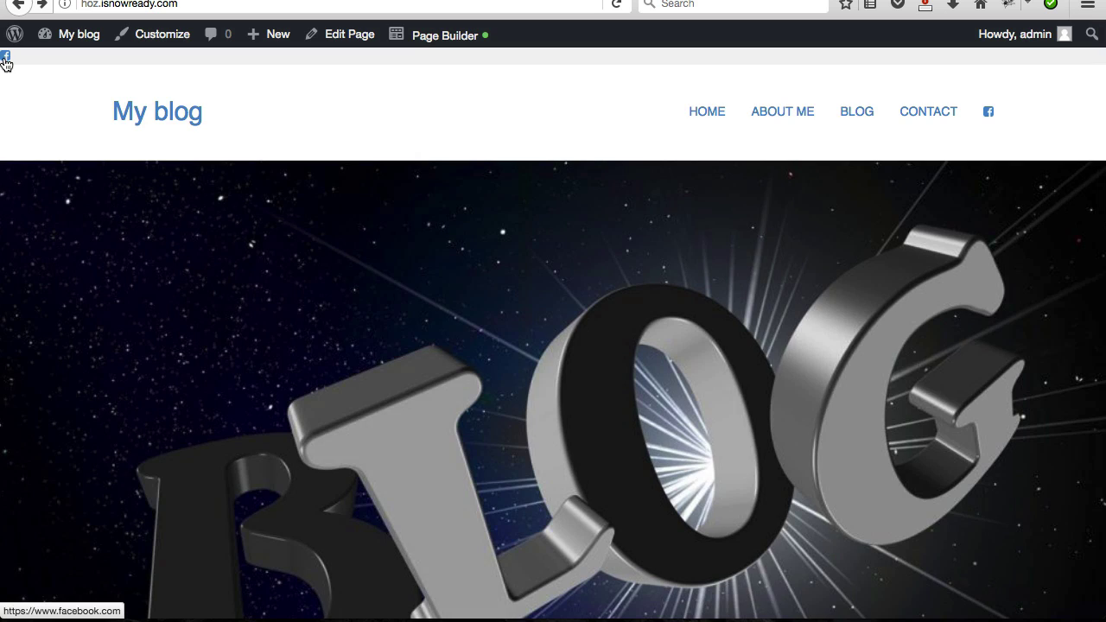
Test the header icon's Facebook link on the blog's front page, then check the linked icon in the footer.
left_click(6, 62)
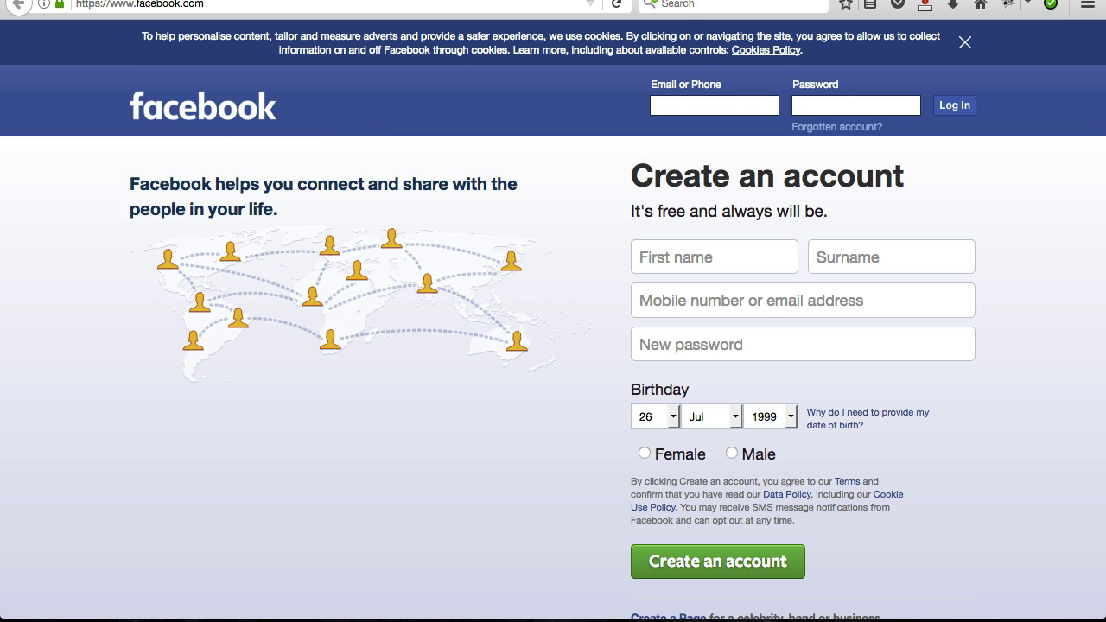
left_click(19, 4)
scroll(50, 517, "down", 14)
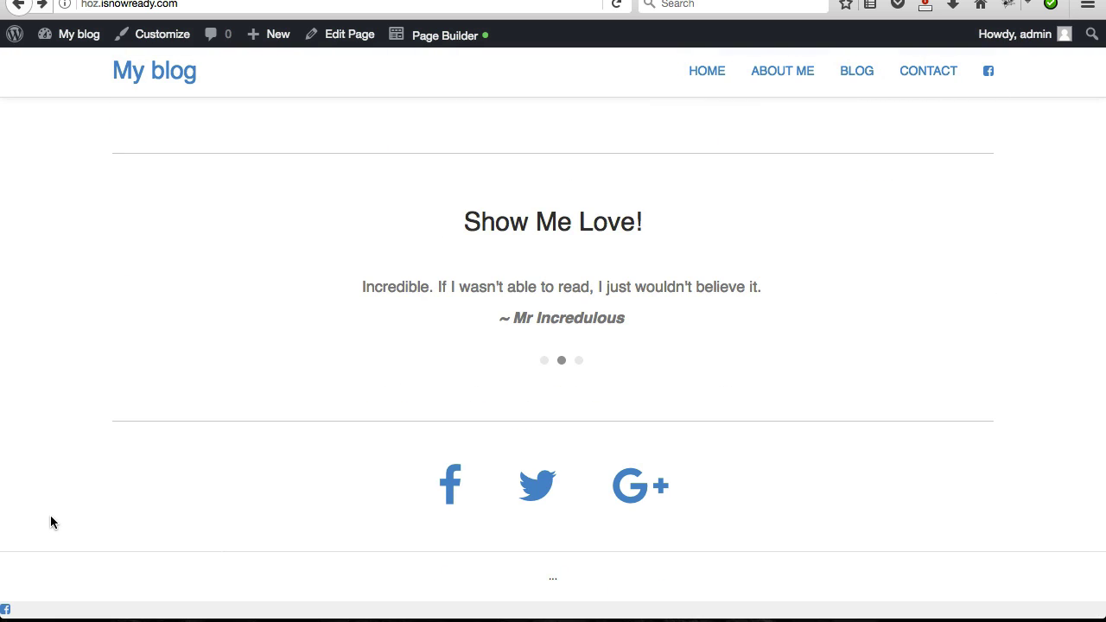
scroll(50, 517, "up", 15)
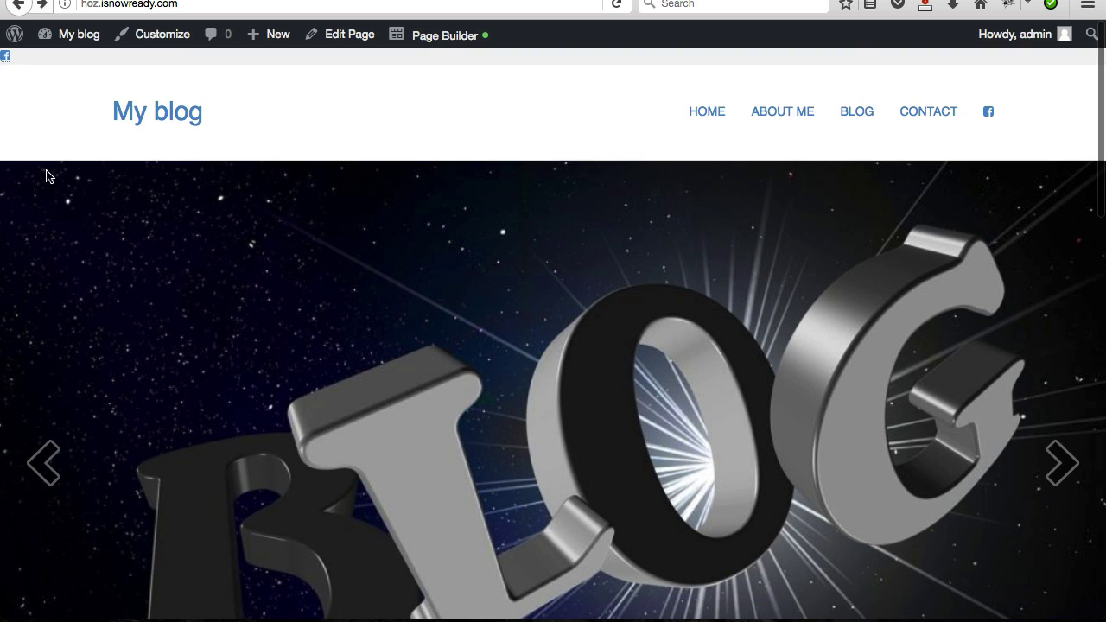